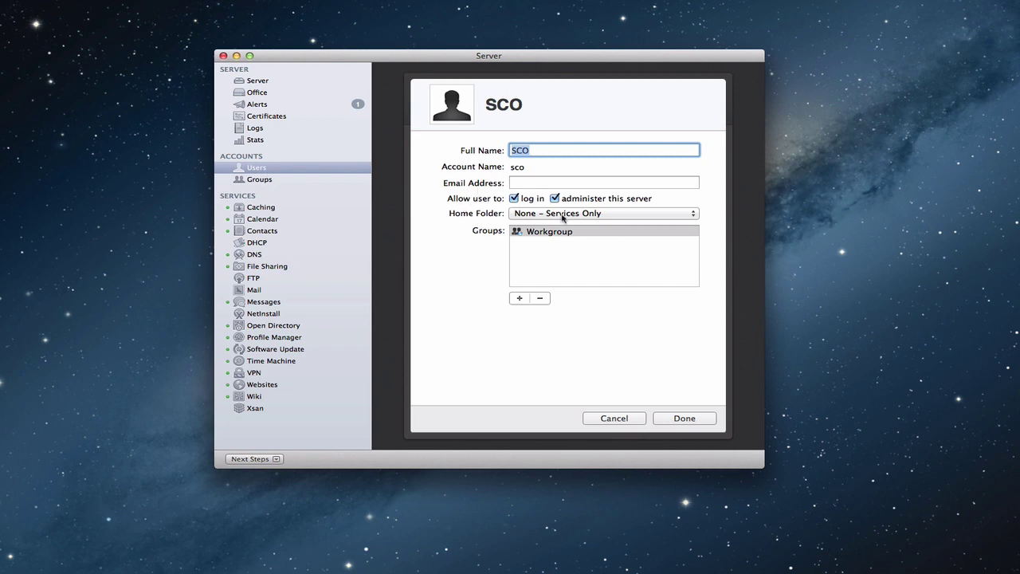
Review the home folder choices for the SCO user and keep None - Services Only selected.
{"action": "left_click", "coordinate": [694, 216]}
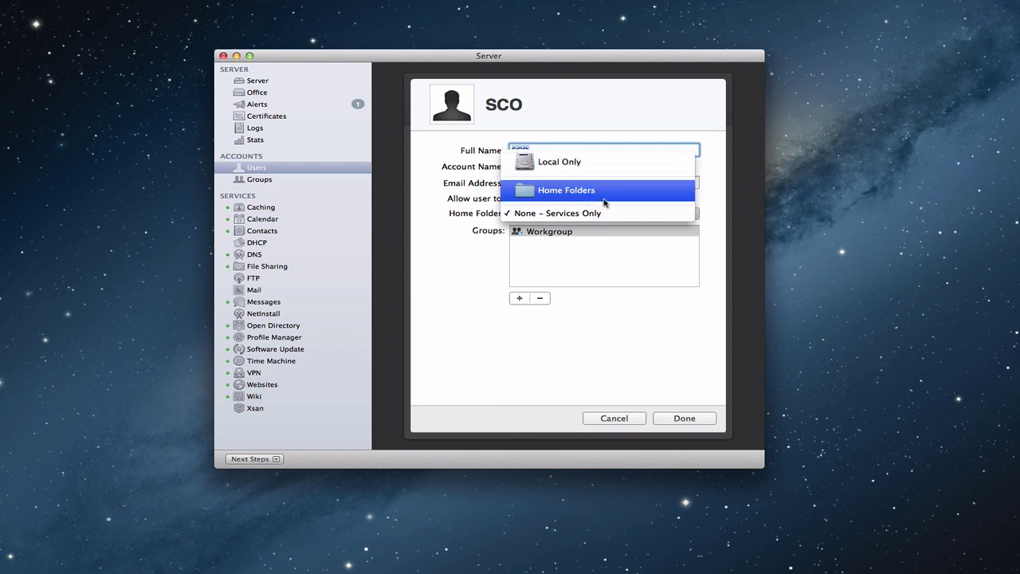
{"action": "left_click", "coordinate": [709, 265]}
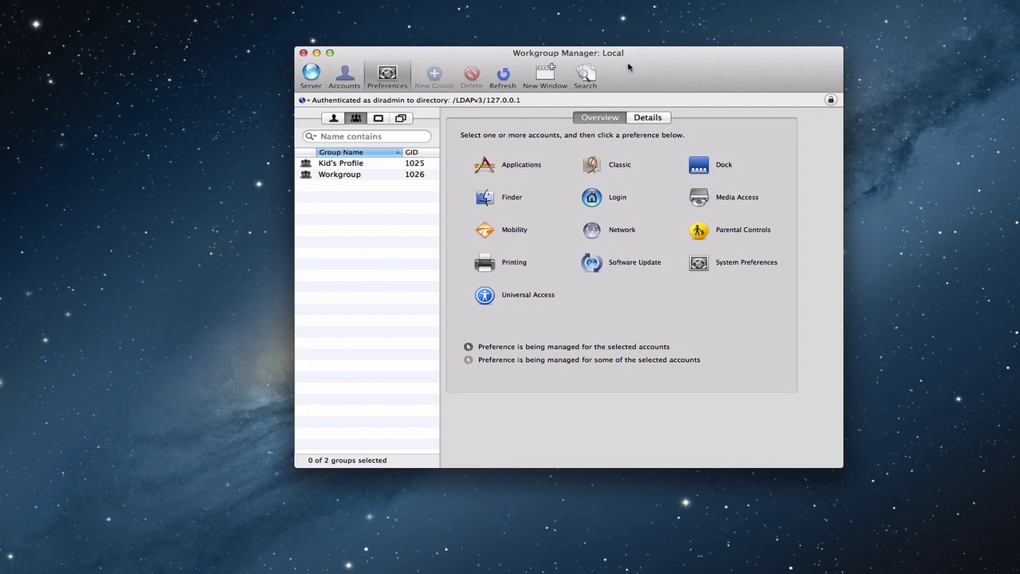
Examine the Home settings of the network user with UID 1029 in Workgroup Manager.
{"action": "left_click", "coordinate": [333, 118]}
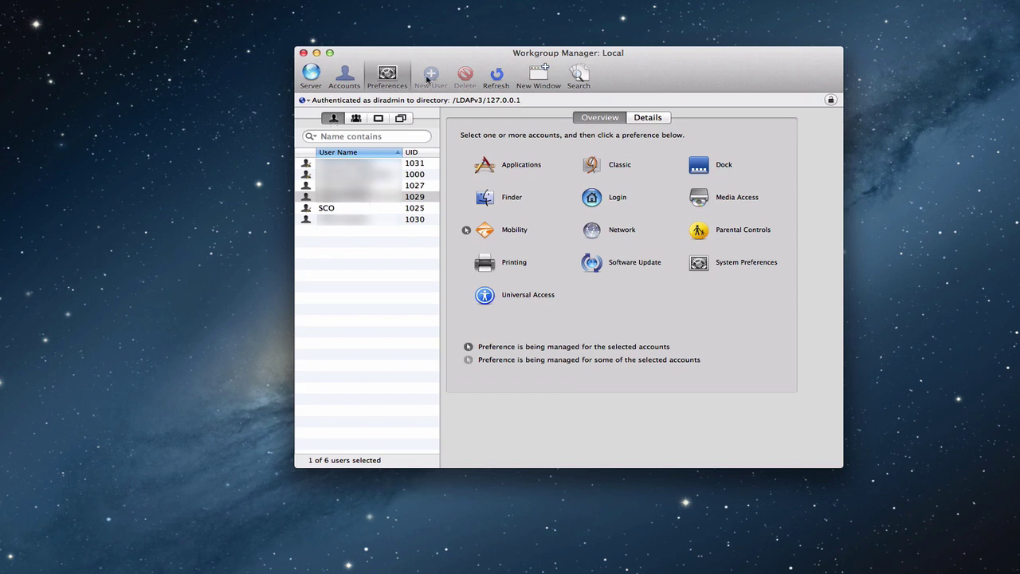
{"action": "left_click", "coordinate": [339, 76]}
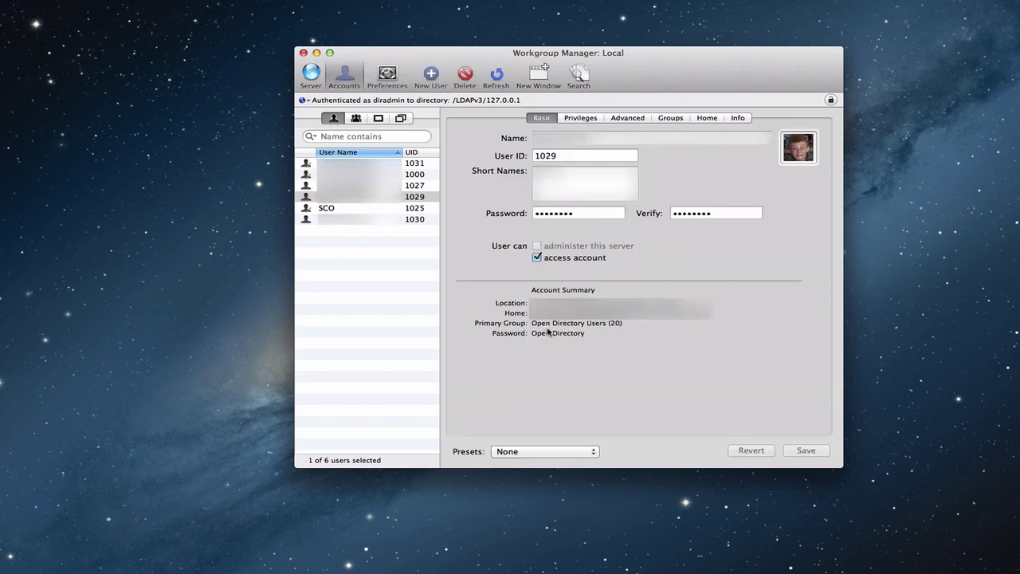
{"action": "left_click", "coordinate": [707, 118]}
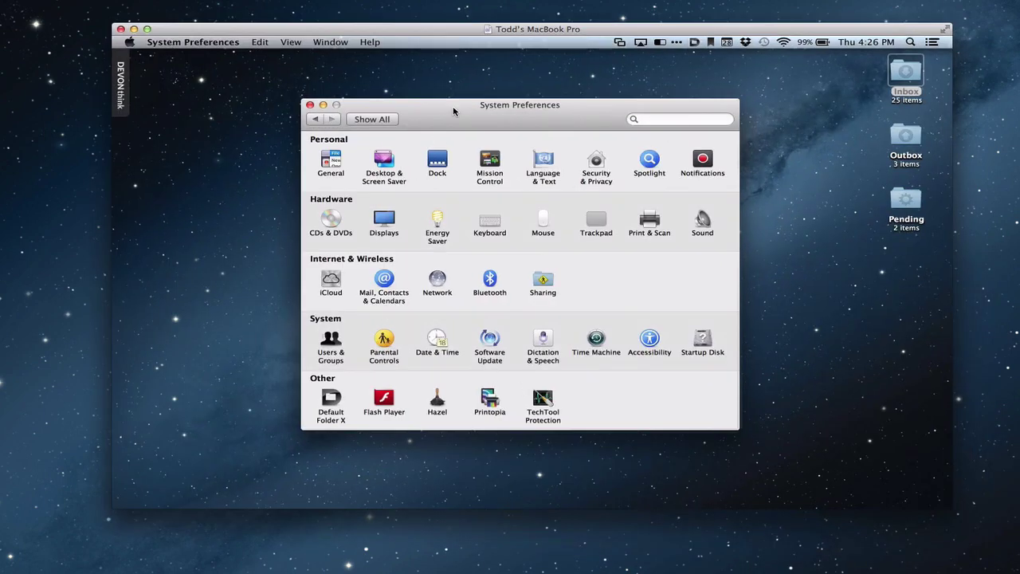
Start joining the listed network account server from the Users & Groups login options, trusting its SSL certificates.
{"action": "left_click", "coordinate": [330, 341]}
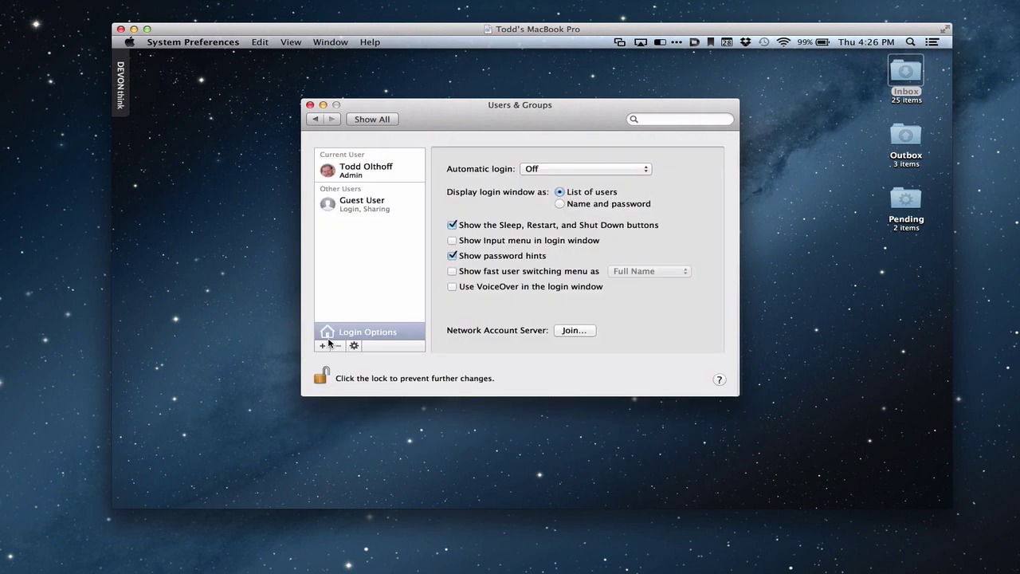
{"action": "left_click", "coordinate": [377, 333]}
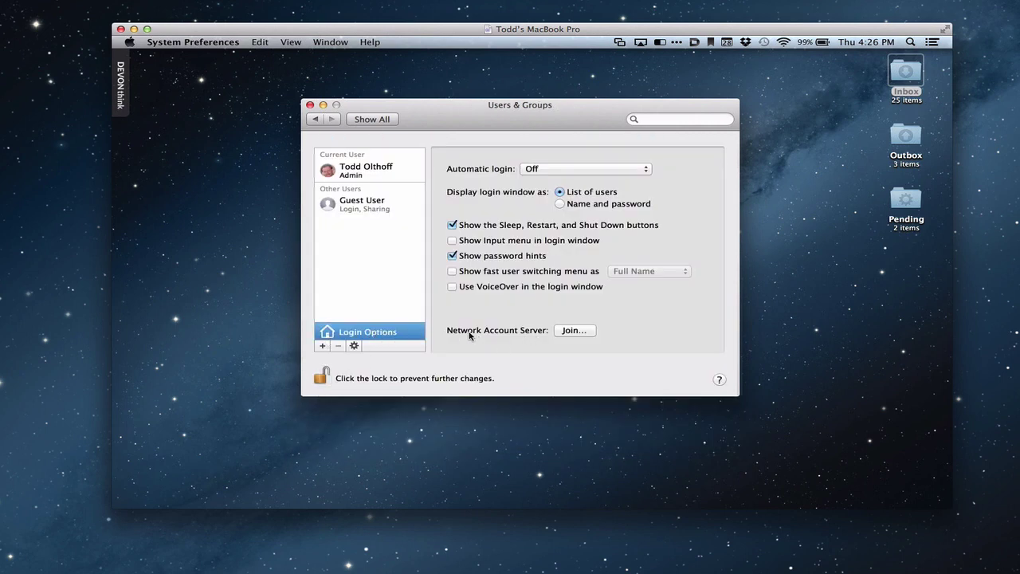
{"action": "left_click", "coordinate": [572, 330]}
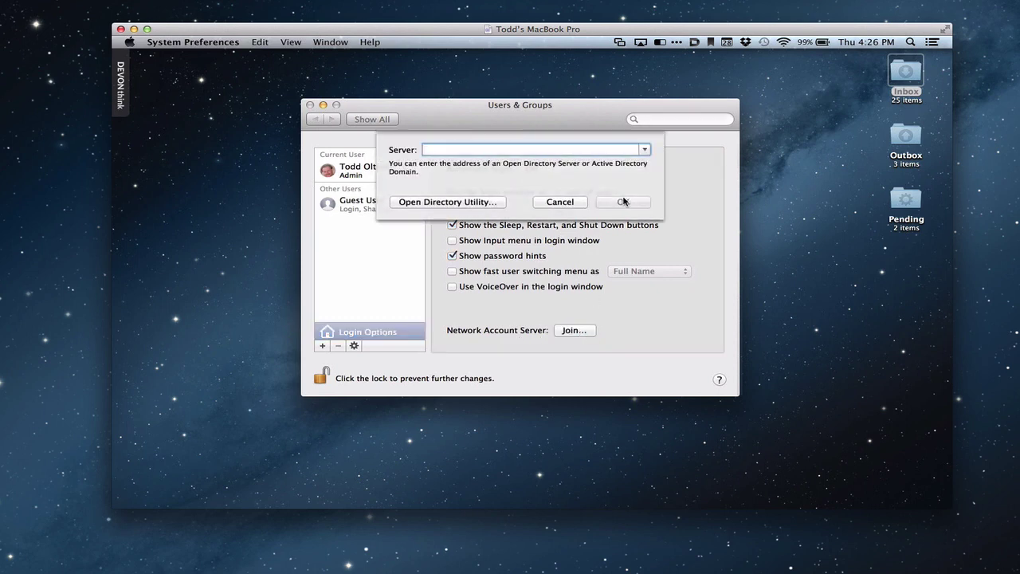
{"action": "left_click", "coordinate": [646, 149]}
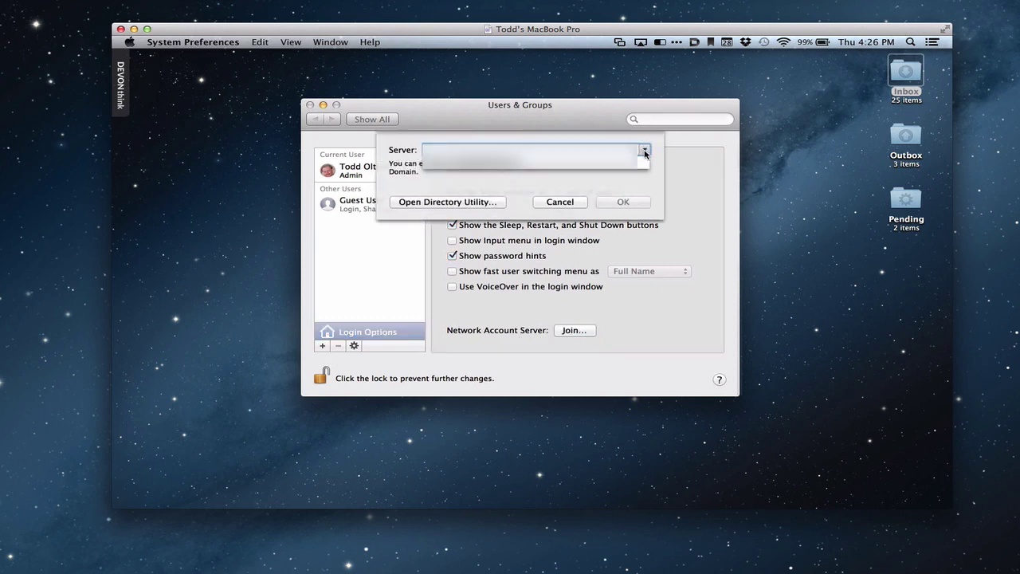
{"action": "left_click", "coordinate": [563, 166]}
{"action": "left_click", "coordinate": [613, 202]}
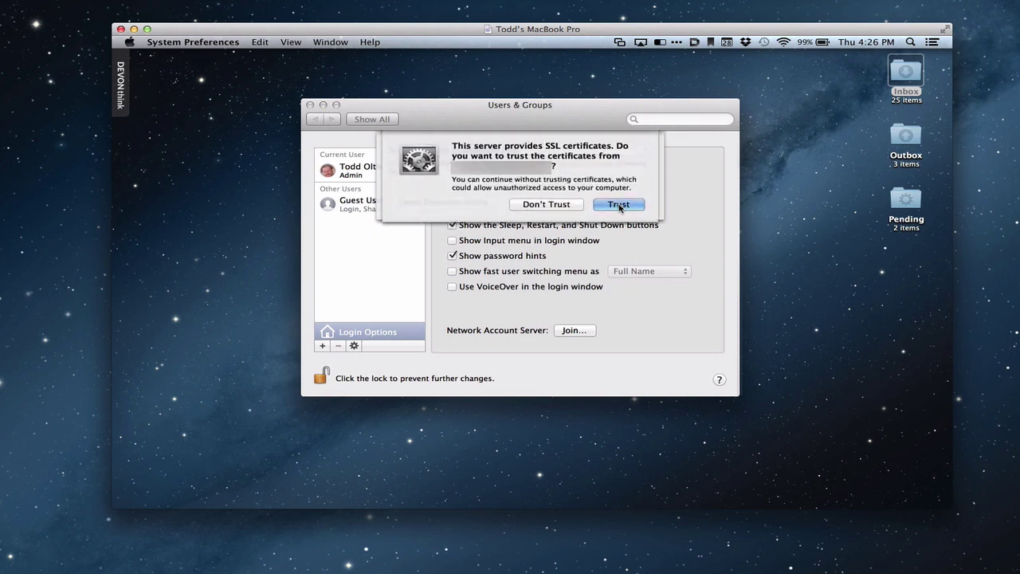
{"action": "left_click", "coordinate": [618, 205]}
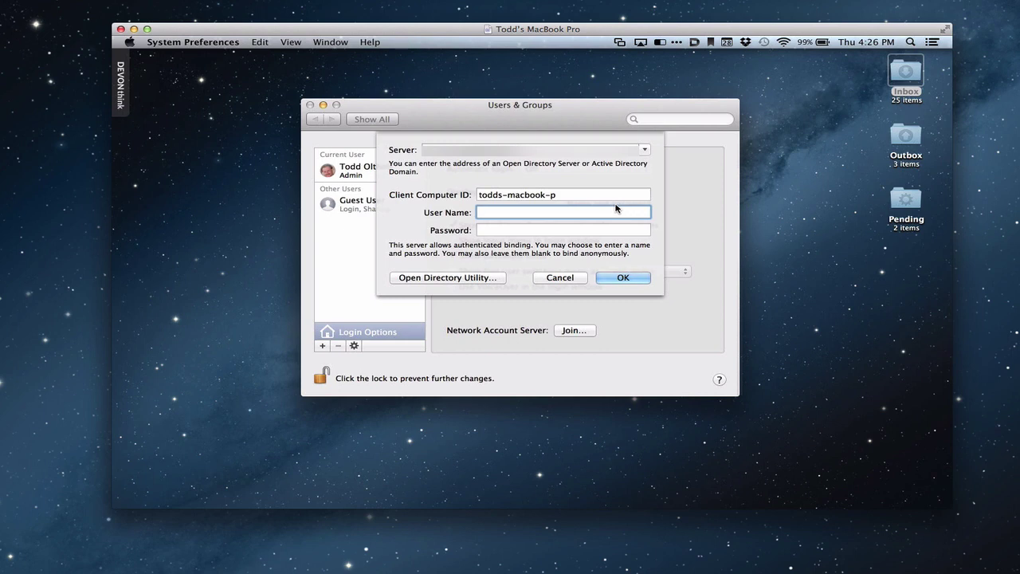
Replace the Client Computer ID with the owner's first name followed by _MacbookPro.
{"action": "left_click_drag", "start_coordinate": [558, 194], "coordinate": [507, 194]}
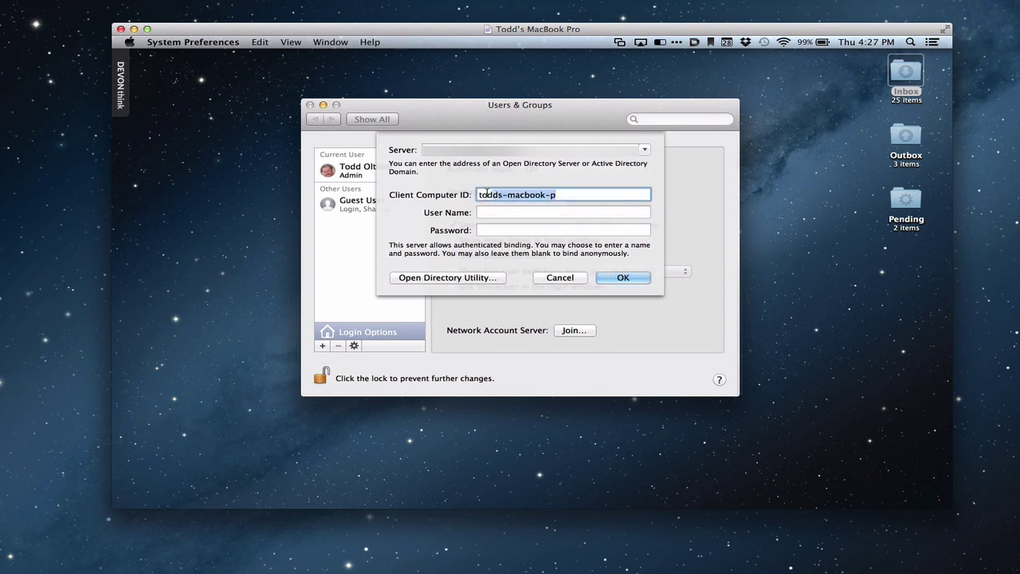
{"action": "type", "text": "Tod"}
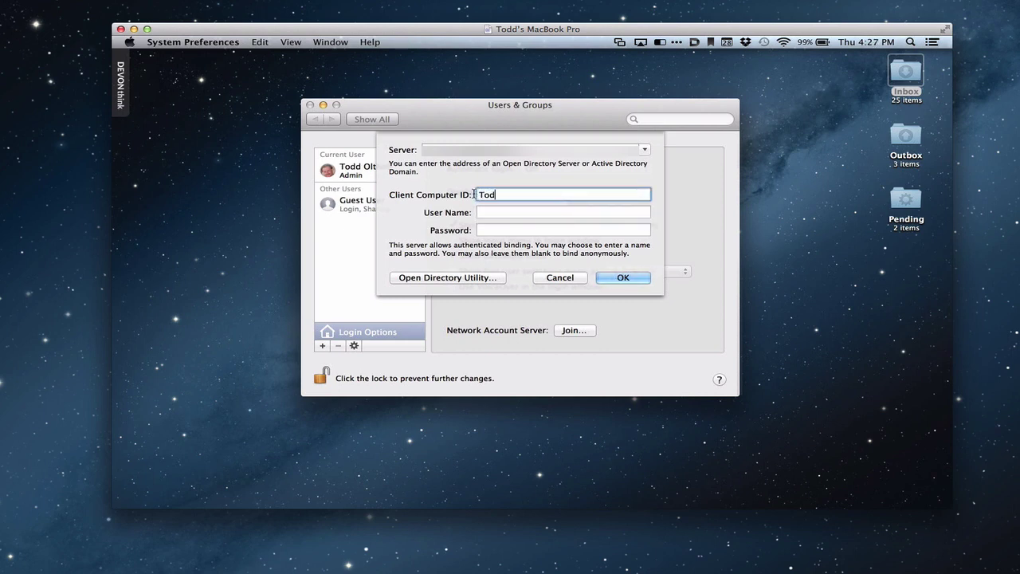
{"action": "type", "text": "d_MacbookPro"}
Enter the user name diradmin and the directory administrator password, and bind the Mac to the server.
{"action": "left_click", "coordinate": [499, 213]}
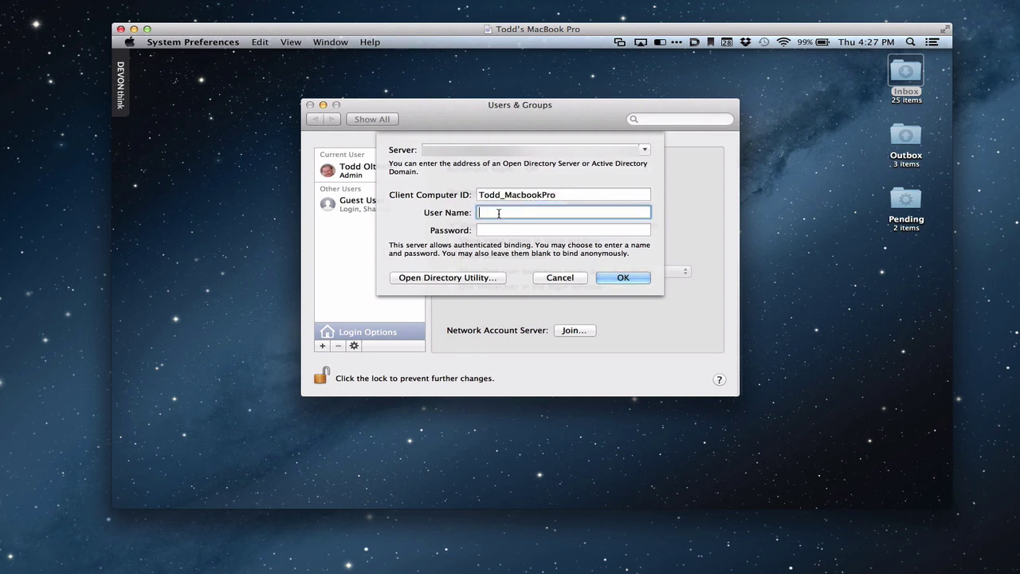
{"action": "type", "text": "diram"}
{"action": "type", "text": "min"}
{"action": "key", "text": "Tab"}
{"action": "type", "text": "********"}
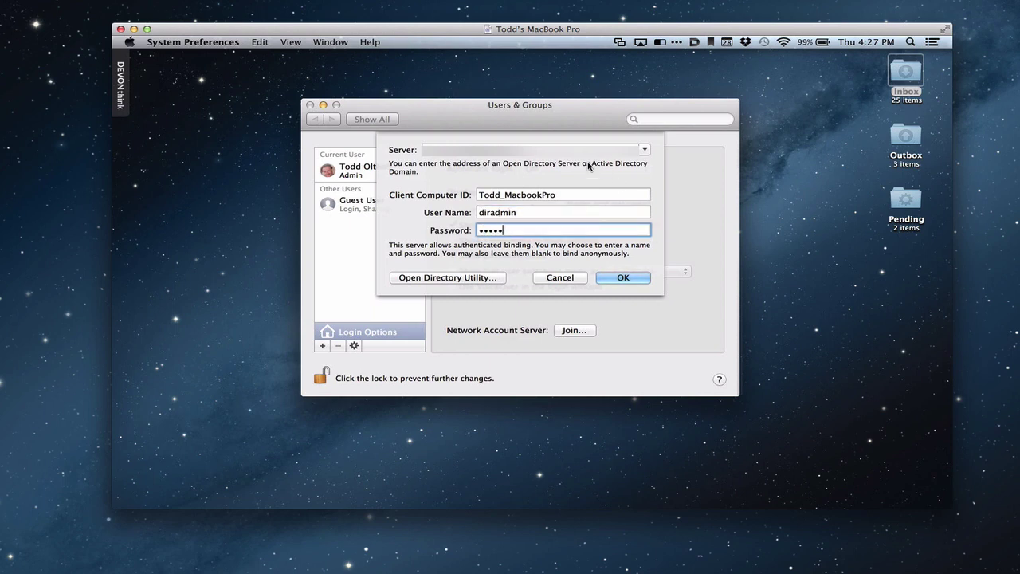
{"action": "type", "text": "***"}
{"action": "left_click", "coordinate": [623, 278]}
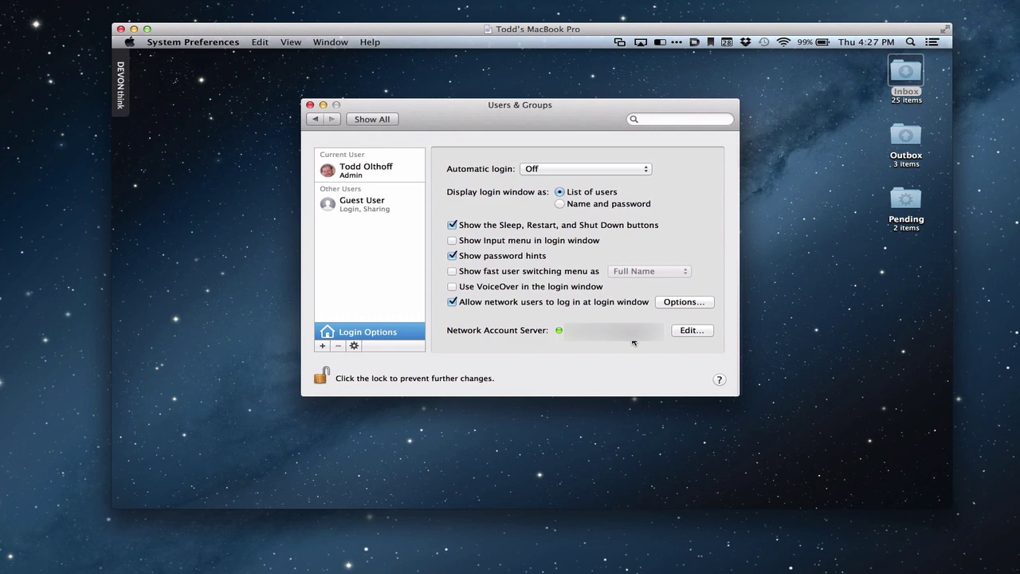
View the current admin user's account settings, minimize the remote Mac's window and return to Workgroup Manager.
{"action": "left_click", "coordinate": [362, 173]}
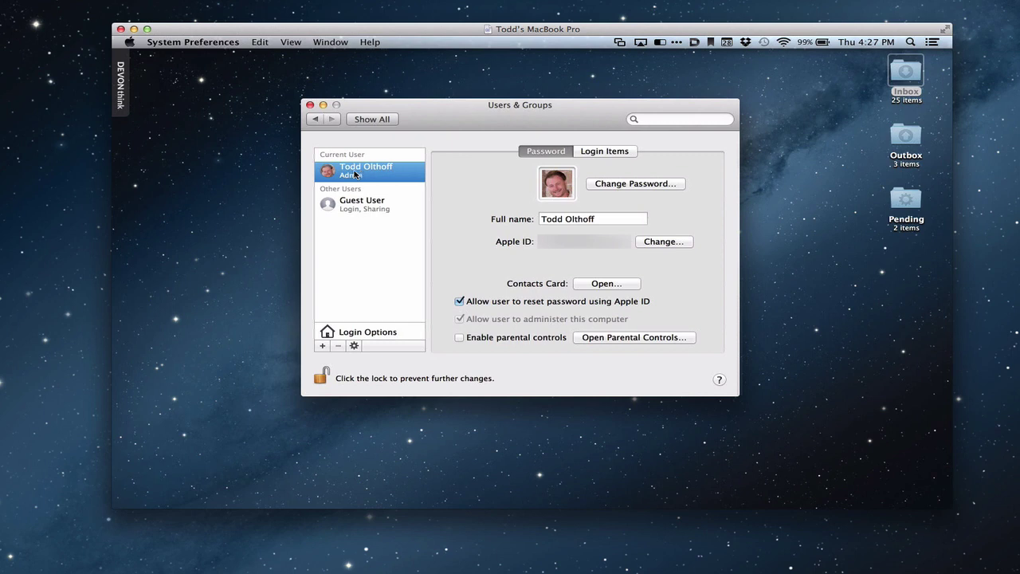
{"action": "left_click", "coordinate": [134, 29]}
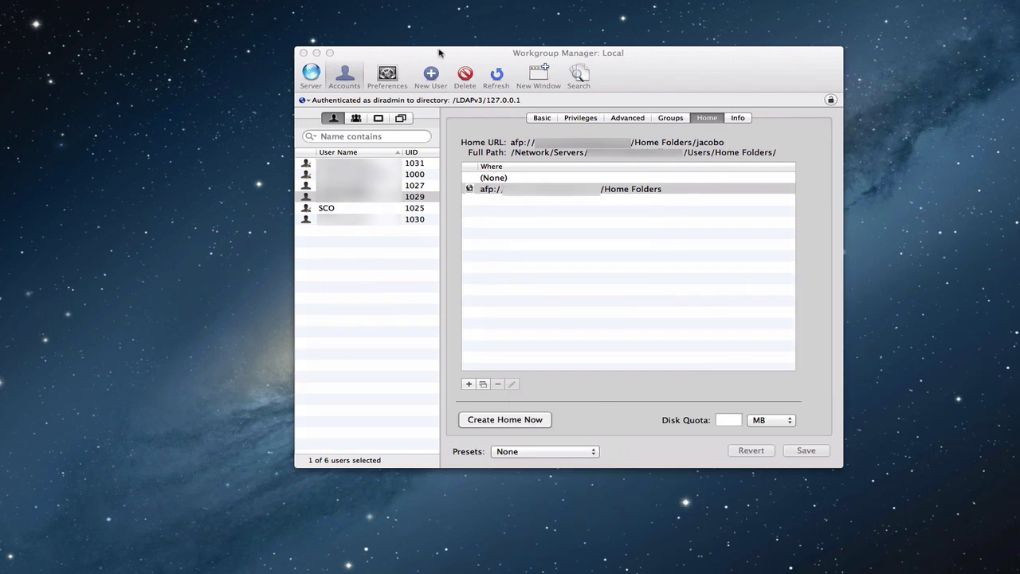
{"action": "left_click", "coordinate": [431, 56]}
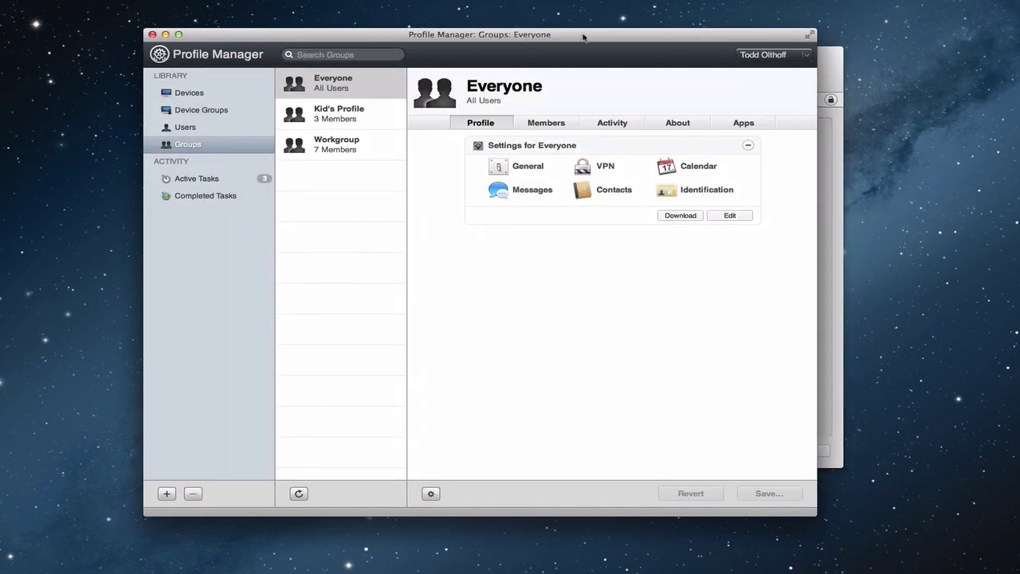
Switch to Profile Manager and add a Mobility payload to the SCO user's profile settings.
{"action": "left_click_drag", "start_coordinate": [583, 37], "coordinate": [632, 32]}
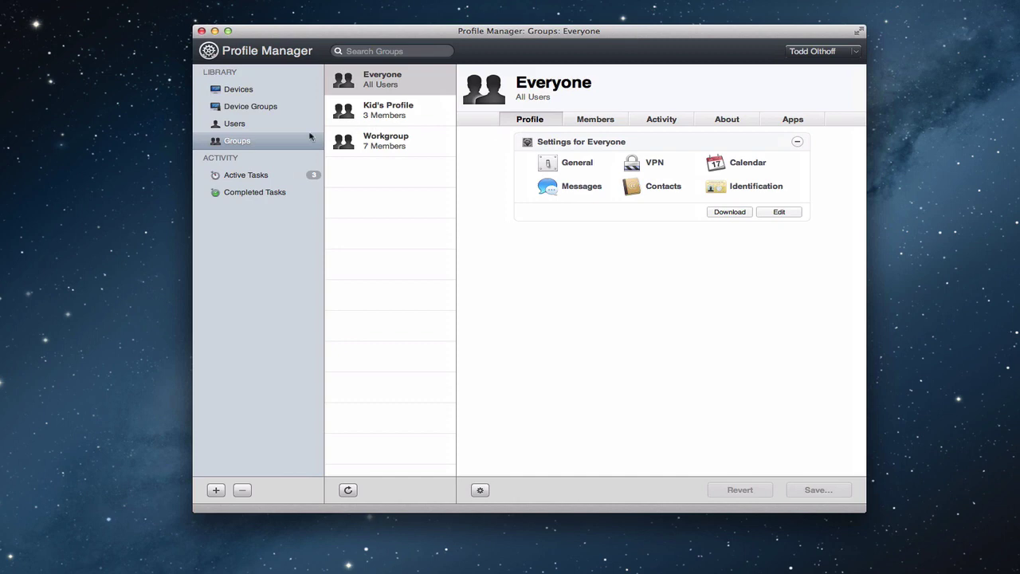
{"action": "left_click", "coordinate": [235, 125]}
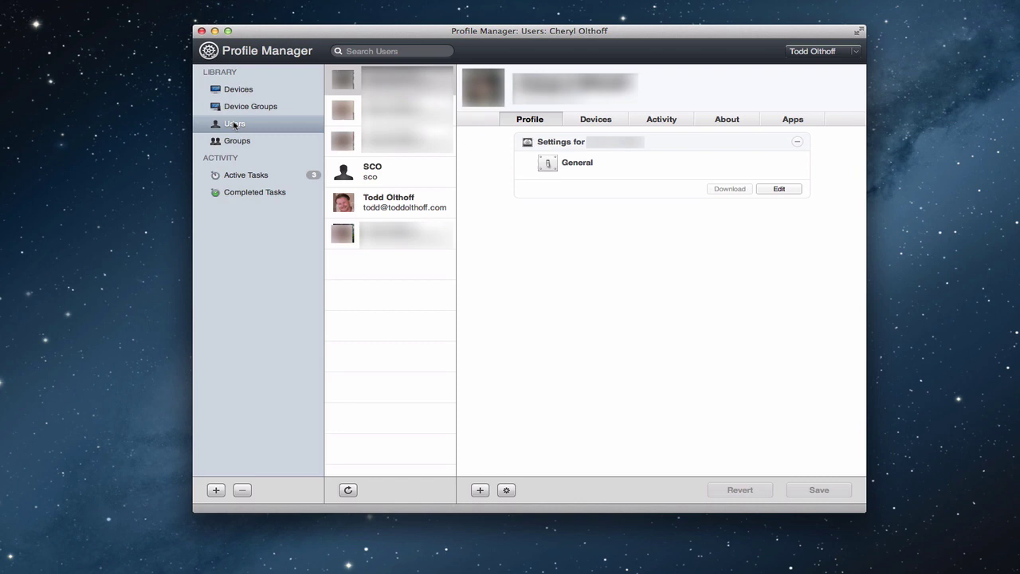
{"action": "left_click", "coordinate": [377, 171]}
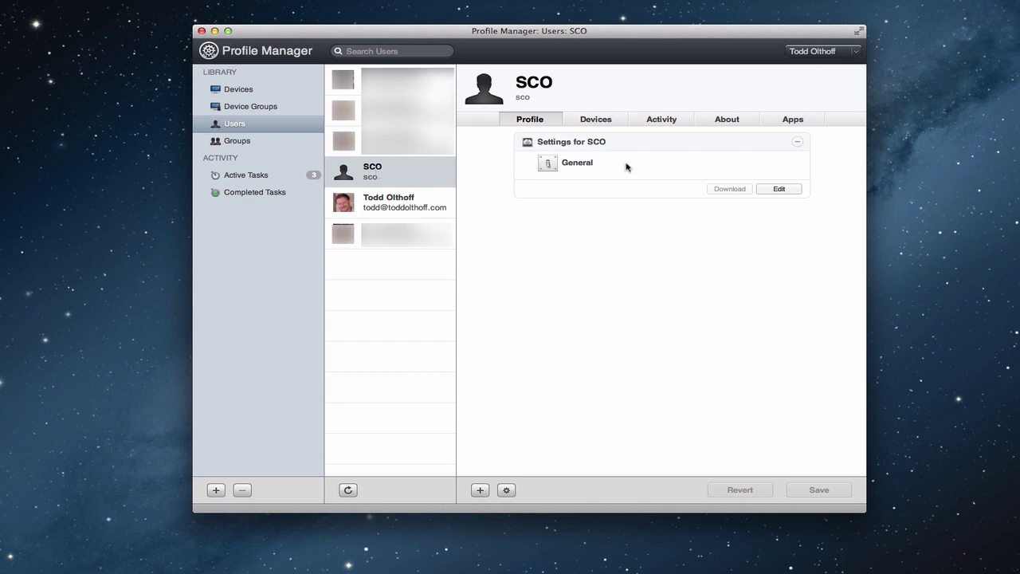
{"action": "left_click", "coordinate": [779, 189]}
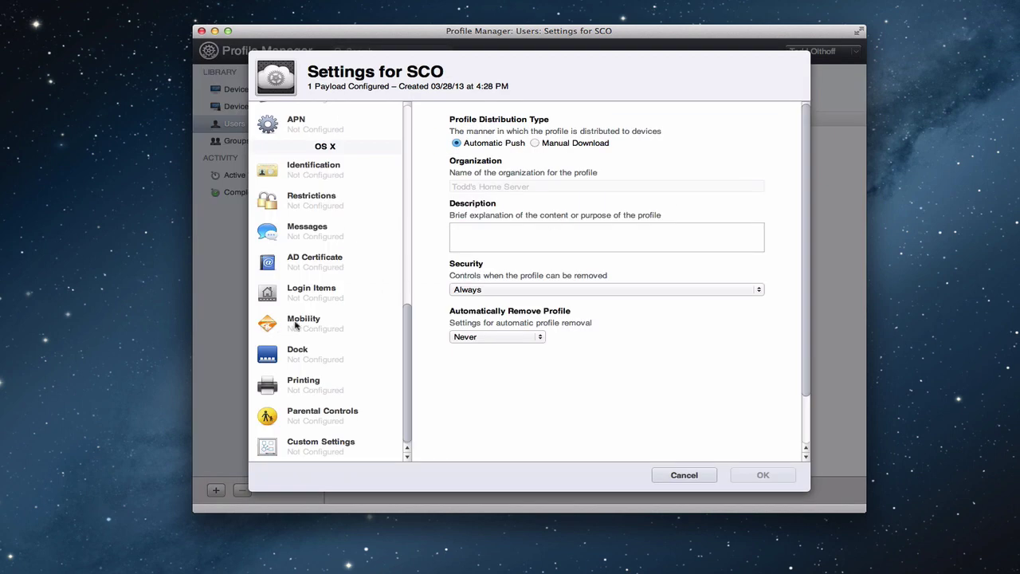
{"action": "left_click", "coordinate": [299, 325]}
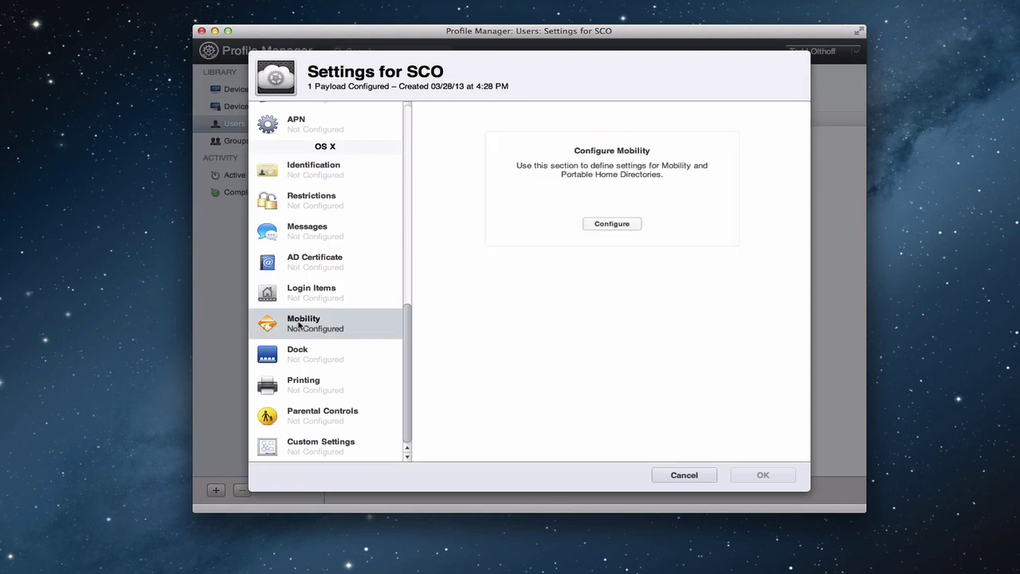
{"action": "left_click", "coordinate": [612, 224]}
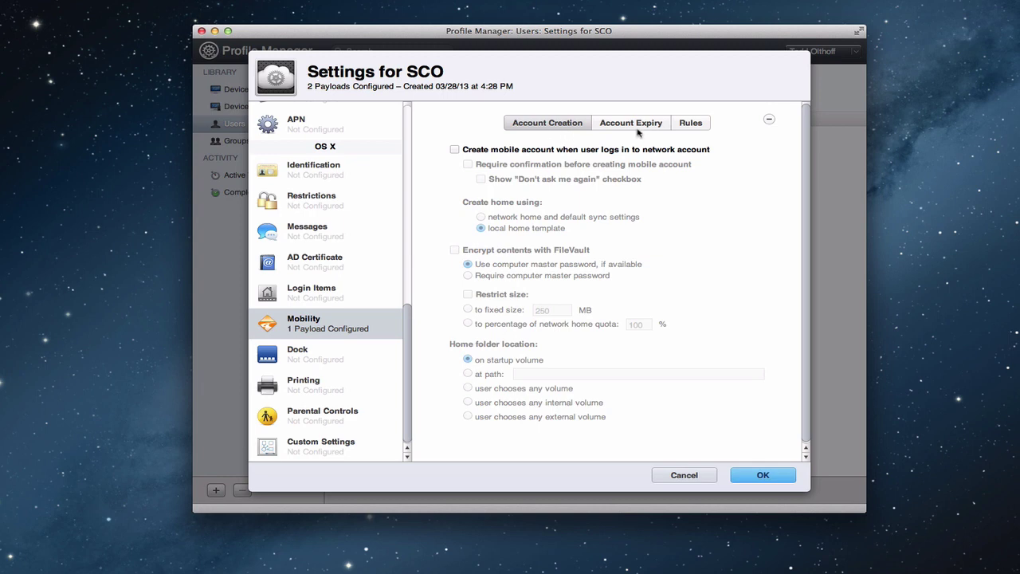
Enable mobile account creation at network login with required confirmation, creating the home from the local home template.
{"action": "left_click", "coordinate": [560, 123]}
{"action": "left_click", "coordinate": [454, 150]}
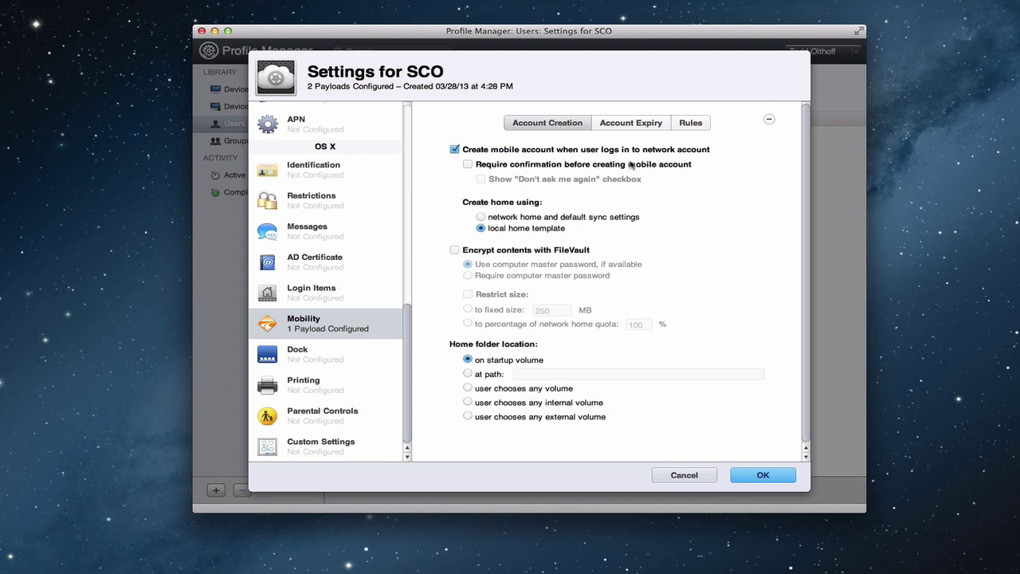
{"action": "left_click", "coordinate": [468, 165]}
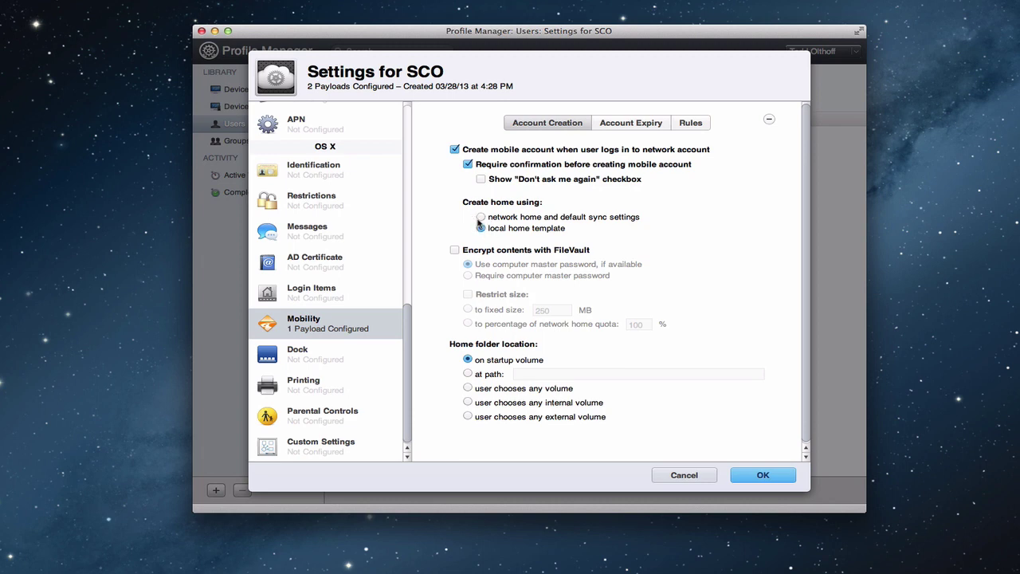
{"action": "left_click", "coordinate": [481, 219]}
{"action": "left_click", "coordinate": [482, 228]}
Try FileVault encryption with the size restricted to 100% of the network home quota, and turn encryption off again.
{"action": "left_click", "coordinate": [455, 251]}
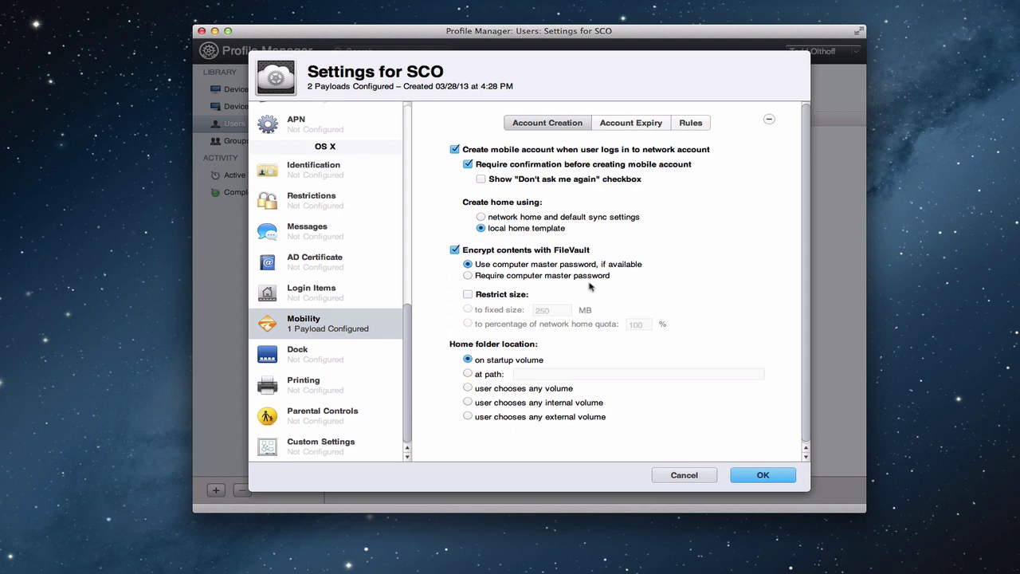
{"action": "left_click", "coordinate": [469, 294]}
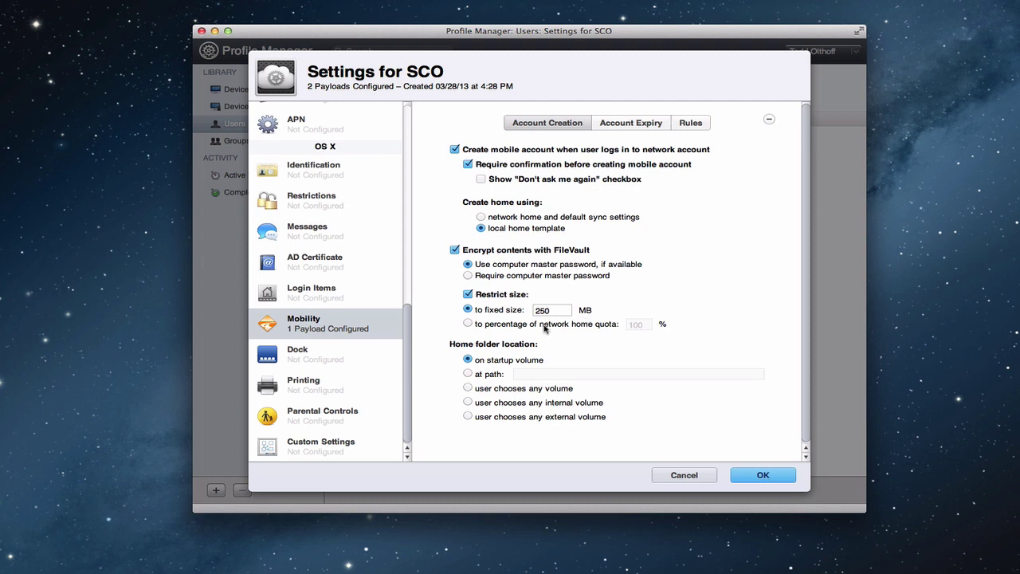
{"action": "left_click", "coordinate": [467, 324]}
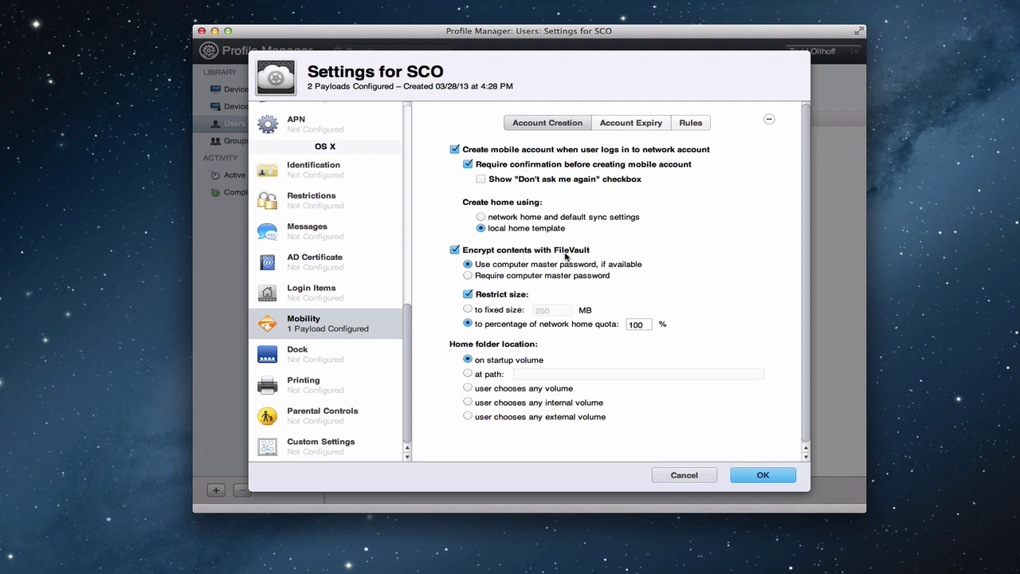
{"action": "left_click", "coordinate": [454, 251]}
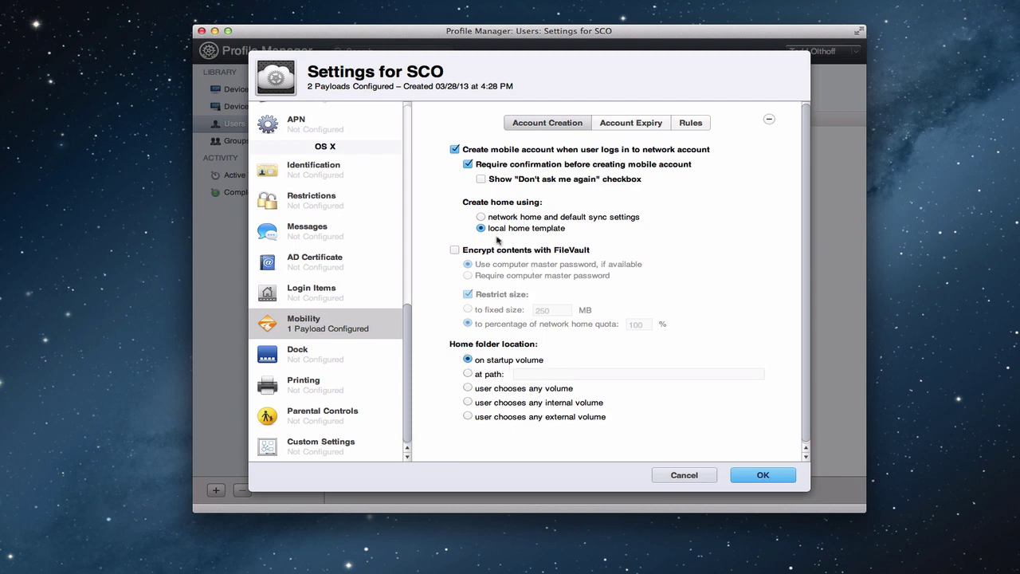
Set the home folder location to a custom path and disable mobile account creation at network login.
{"action": "left_click", "coordinate": [468, 375]}
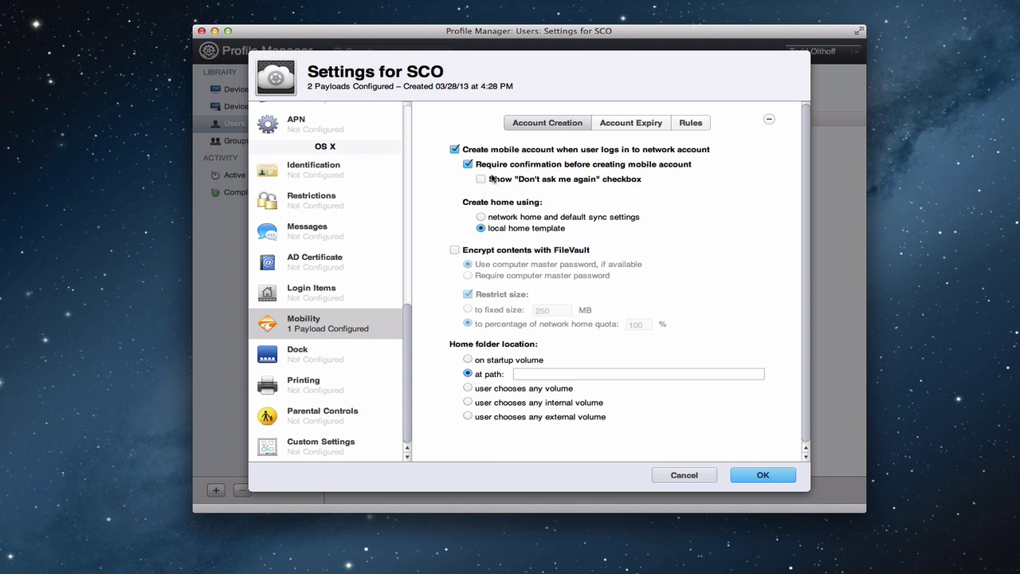
{"action": "left_click", "coordinate": [454, 149]}
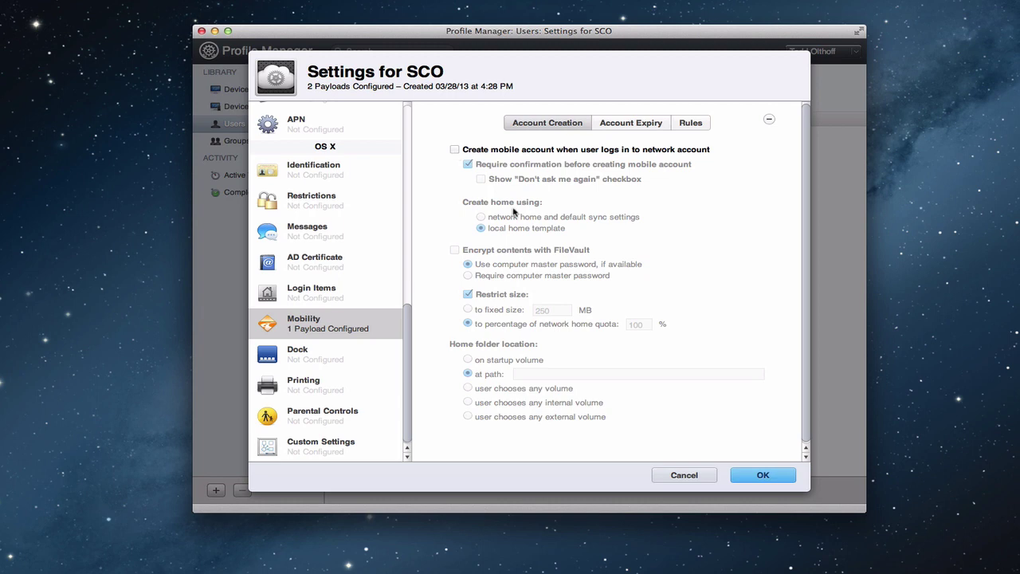
Try enabling deletion of mobile accounts at 0 hours after the user's last login, and turn the expiry off again.
{"action": "left_click", "coordinate": [631, 122]}
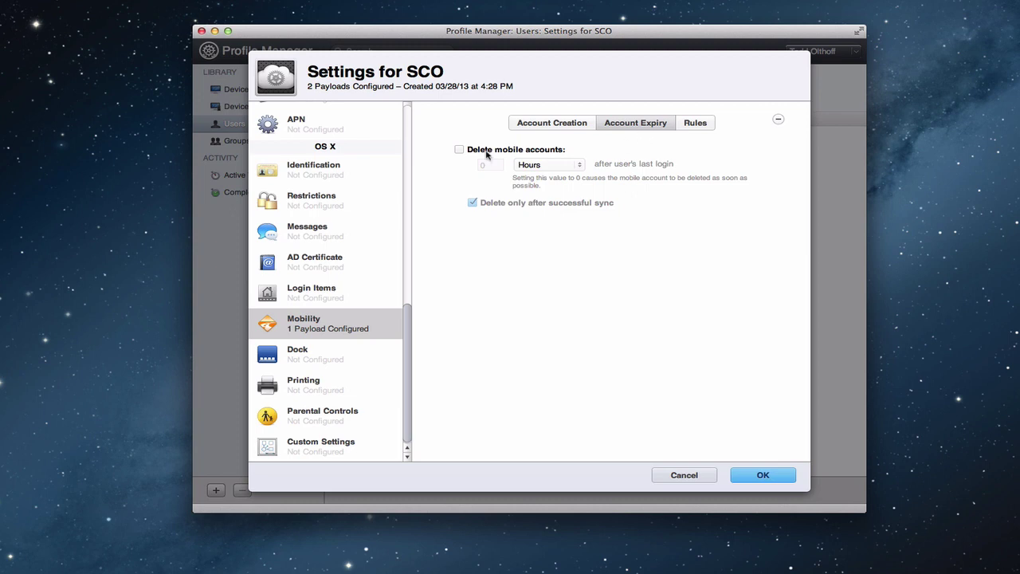
{"action": "left_click", "coordinate": [460, 150]}
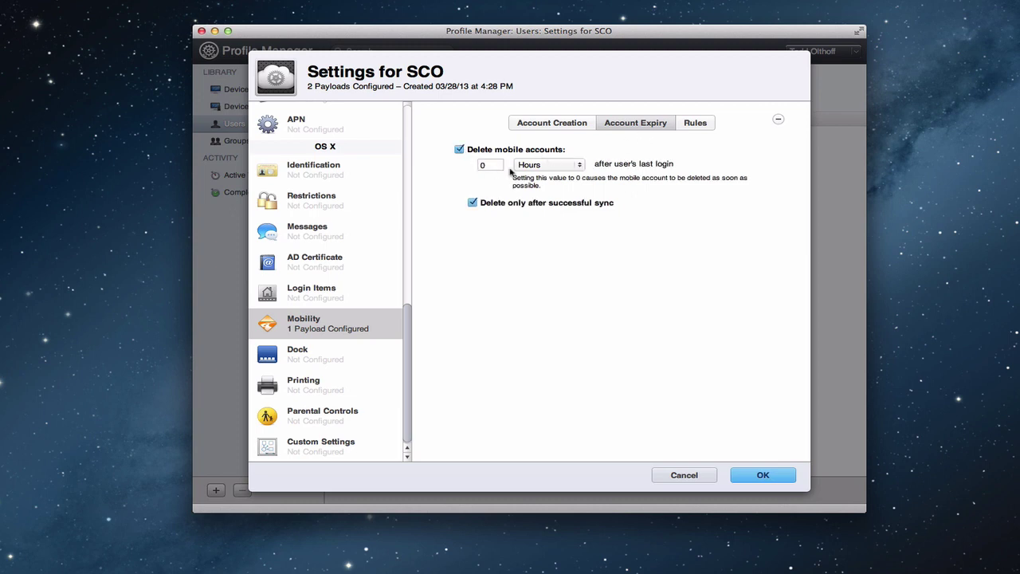
{"action": "left_click", "coordinate": [582, 167]}
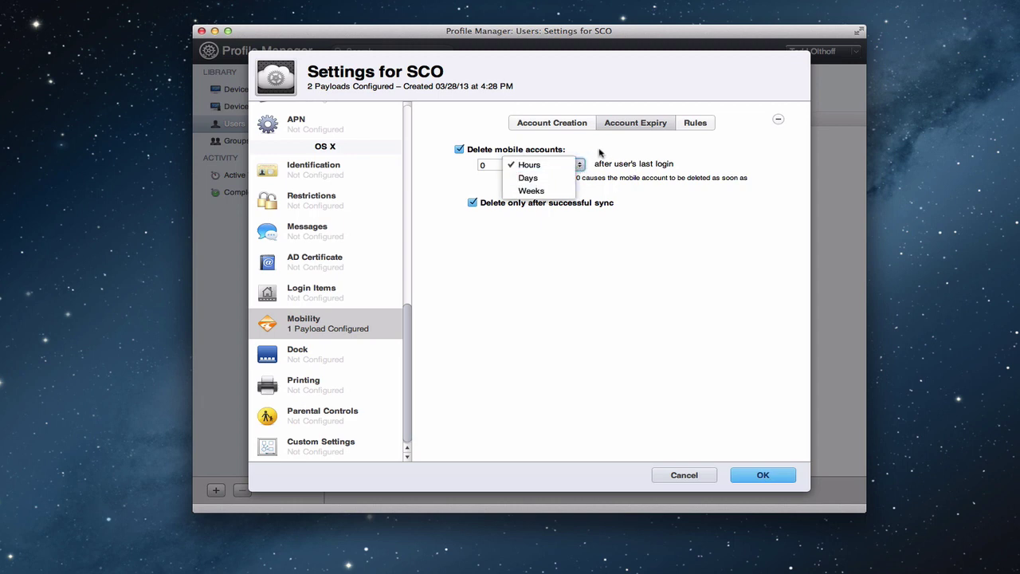
{"action": "left_click", "coordinate": [602, 149]}
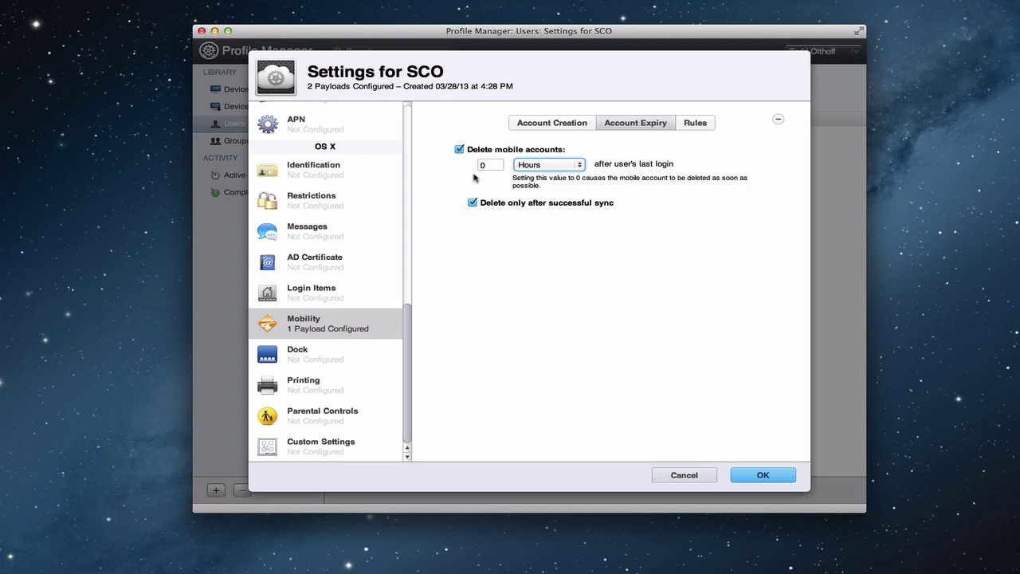
{"action": "left_click", "coordinate": [462, 150]}
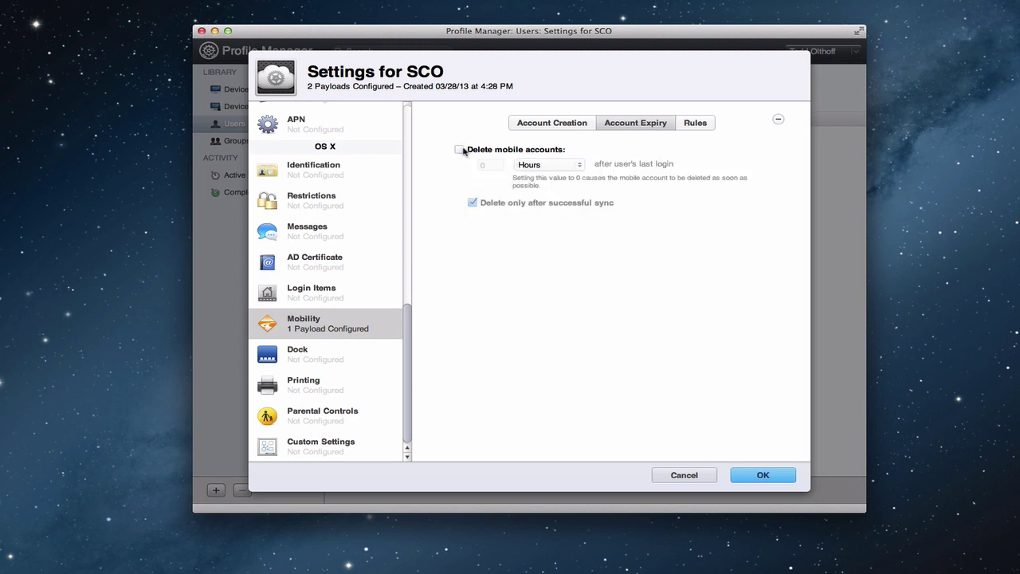
Review the Mobility rules for preference sync, home sync and background sync options, including the sync folders and skipped items.
{"action": "left_click", "coordinate": [692, 127]}
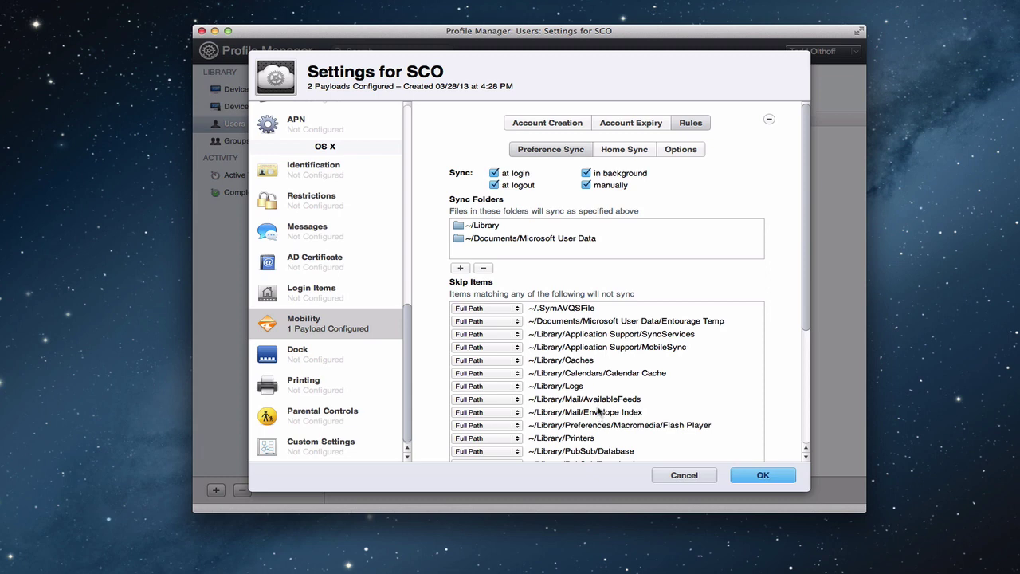
{"action": "scroll", "coordinate": [599, 411], "scroll_direction": "down", "scroll_amount": 5}
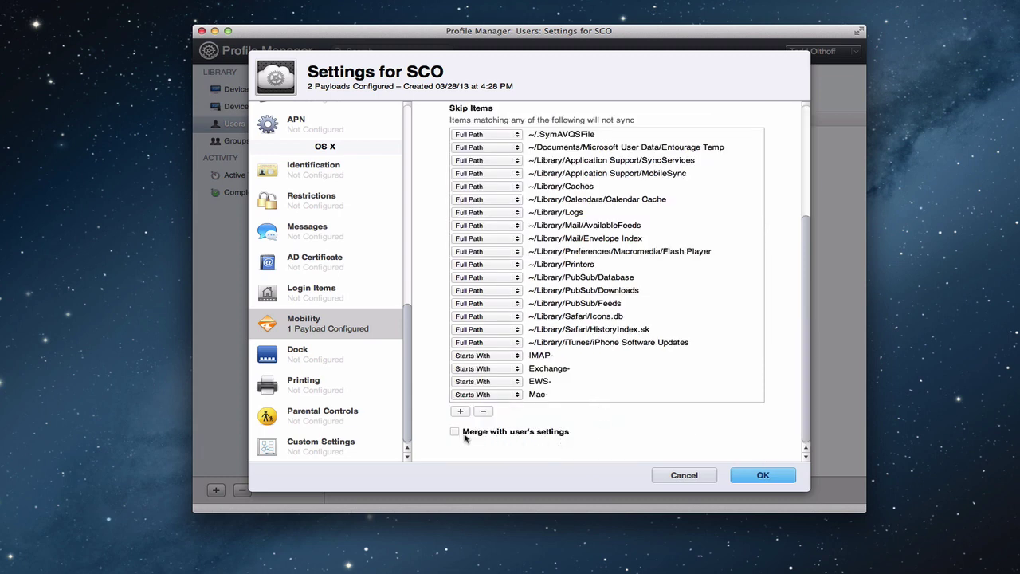
{"action": "scroll", "coordinate": [660, 365], "scroll_direction": "up", "scroll_amount": 5}
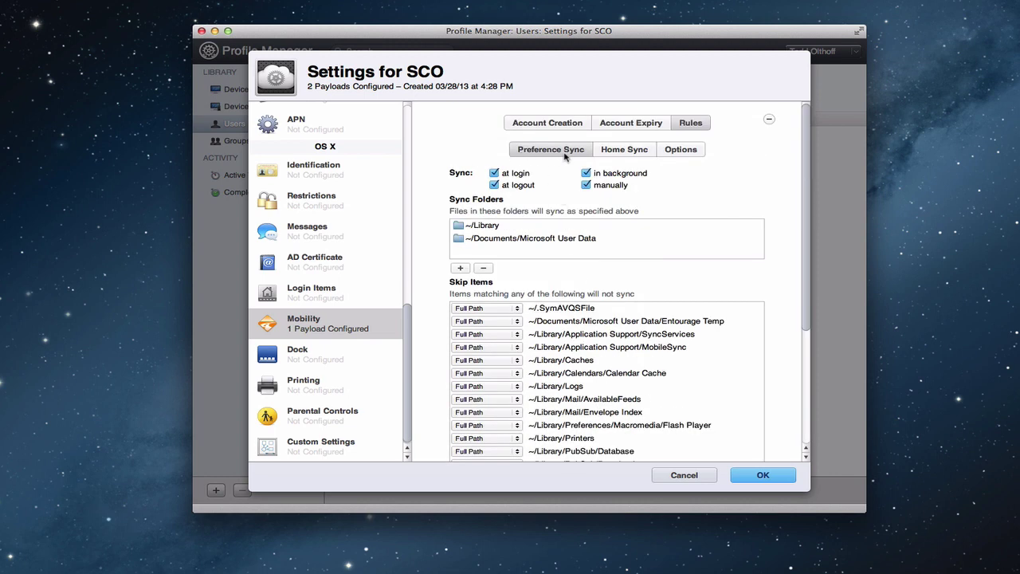
{"action": "left_click", "coordinate": [626, 151]}
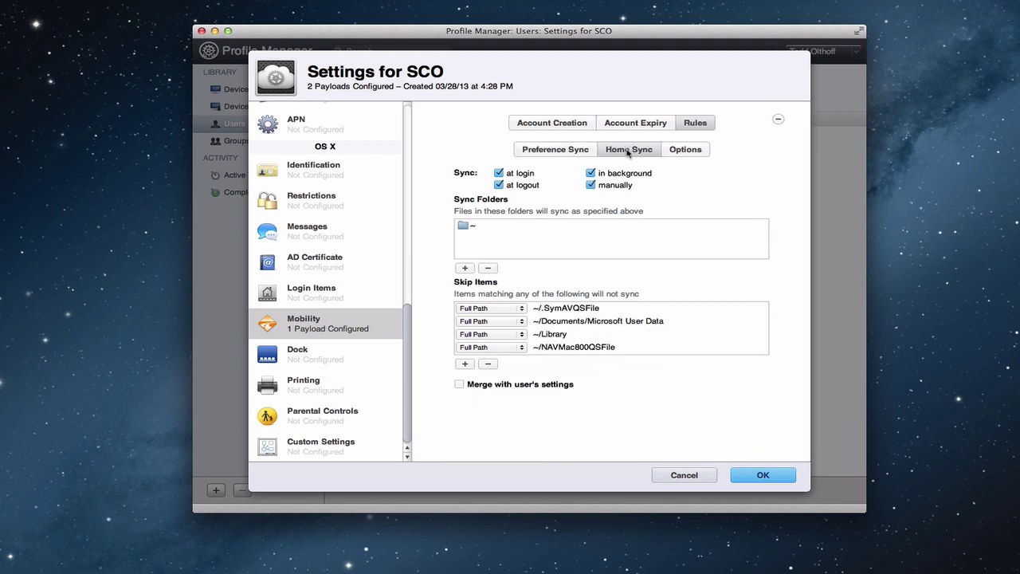
{"action": "left_click", "coordinate": [549, 150]}
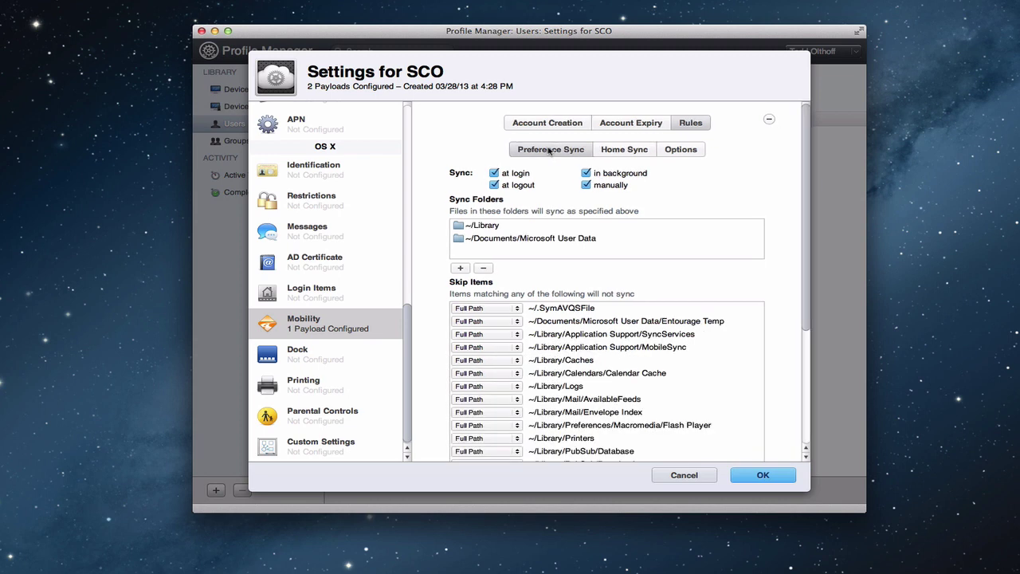
{"action": "left_click", "coordinate": [625, 152]}
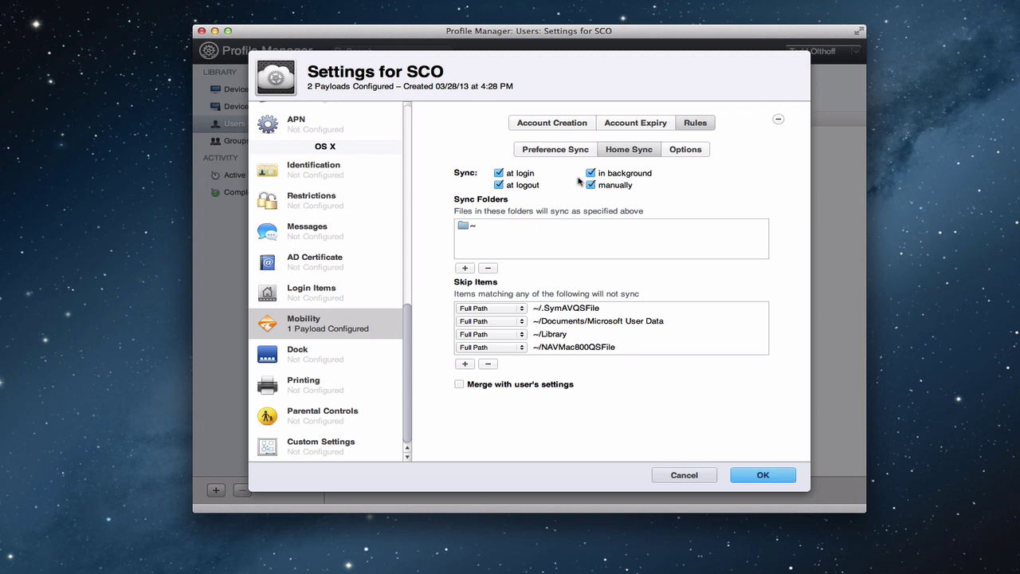
{"action": "left_click", "coordinate": [688, 155]}
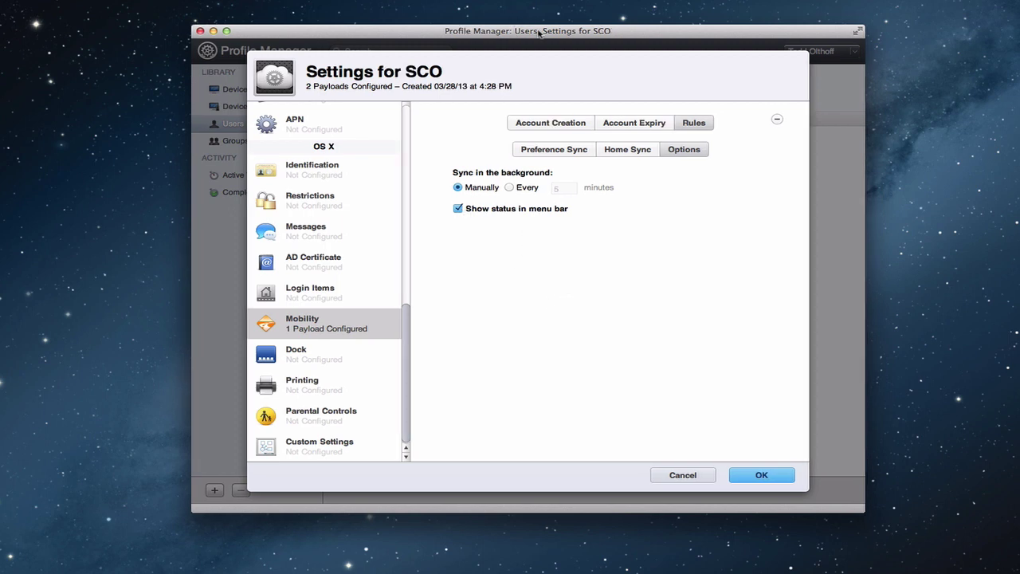
Switch to Workgroup Manager beside Profile Manager and open the background sync options in the selected user's Mobility rules.
{"action": "left_click_drag", "start_coordinate": [536, 32], "coordinate": [410, 32]}
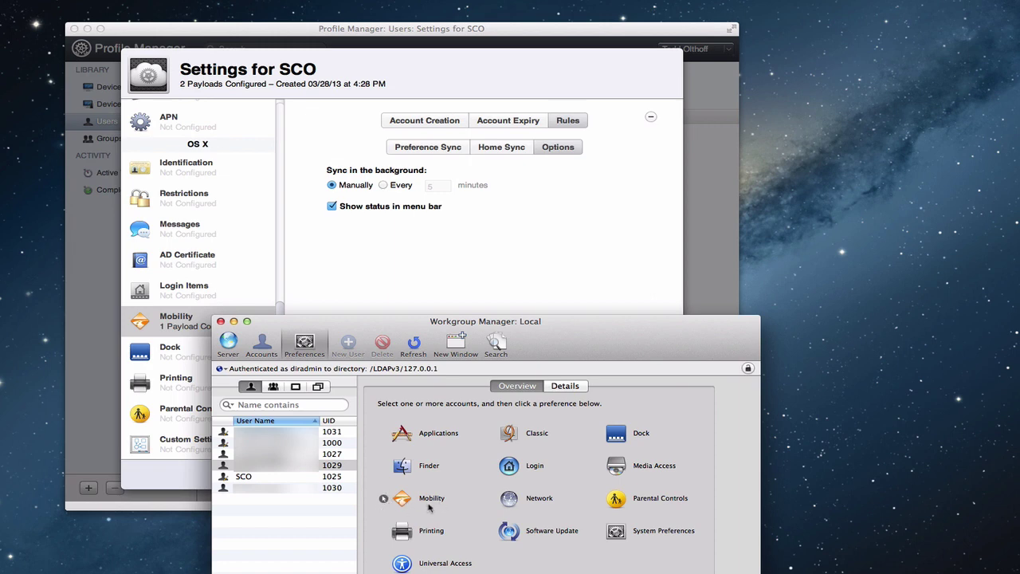
{"action": "left_click_drag", "start_coordinate": [310, 323], "coordinate": [367, 325]}
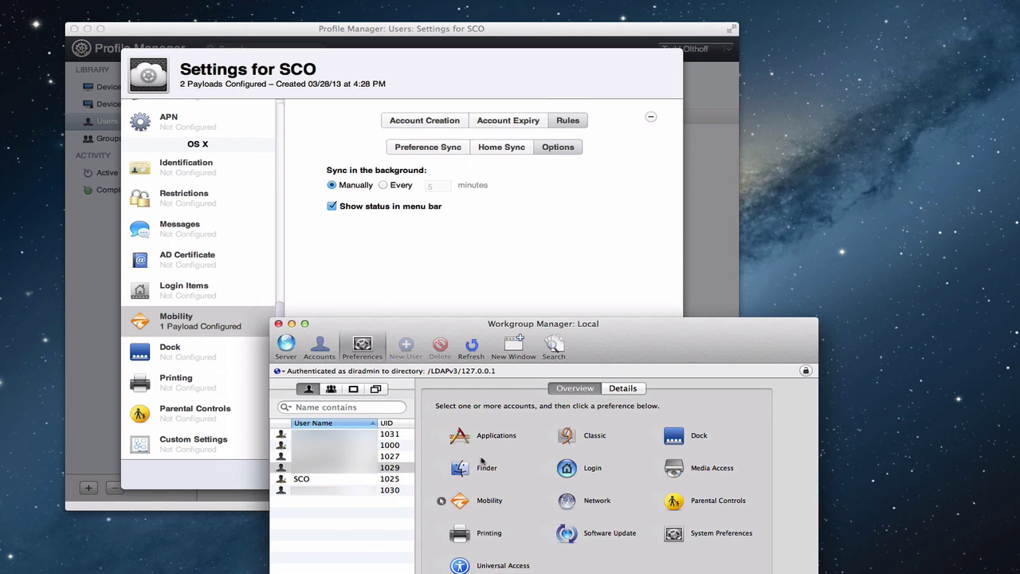
{"action": "left_click", "coordinate": [487, 503]}
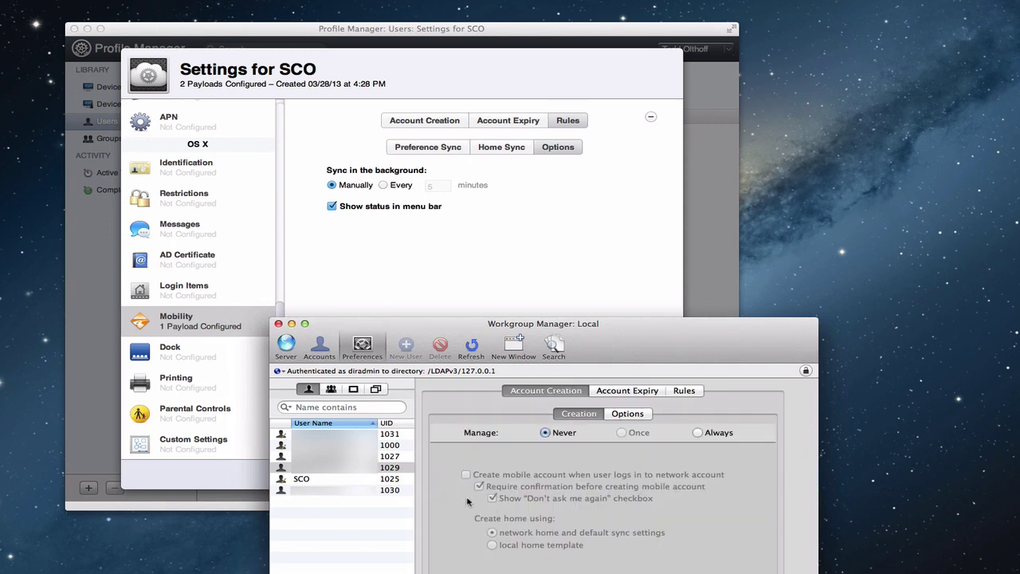
{"action": "left_click", "coordinate": [687, 394]}
{"action": "left_click", "coordinate": [684, 417]}
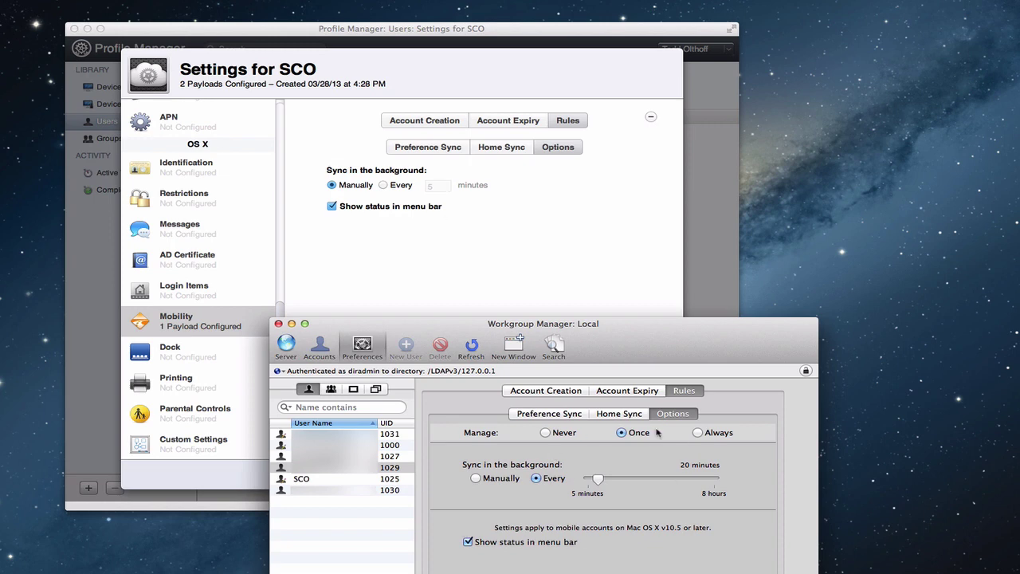
Compare the Preference Sync rules in Workgroup Manager and Profile Manager, and cancel out of the SCO profile settings.
{"action": "left_click", "coordinate": [539, 416]}
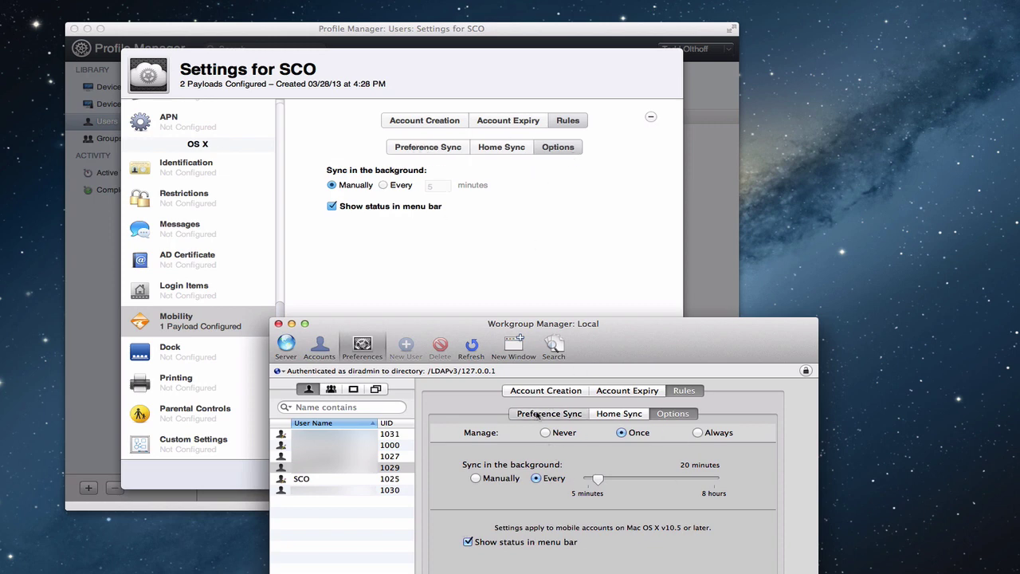
{"action": "left_click", "coordinate": [428, 150]}
{"action": "left_click", "coordinate": [435, 151]}
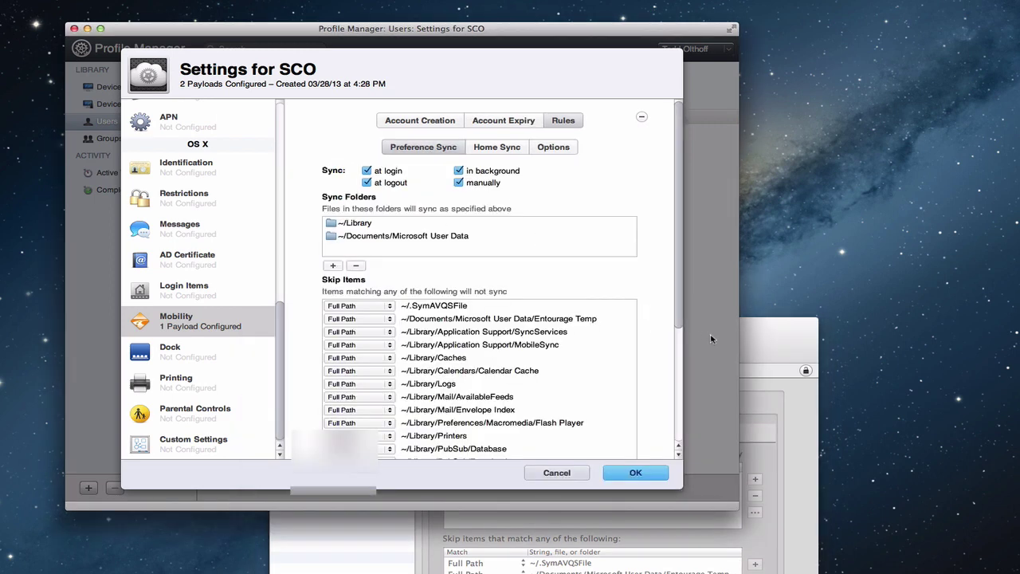
{"action": "left_click", "coordinate": [762, 343]}
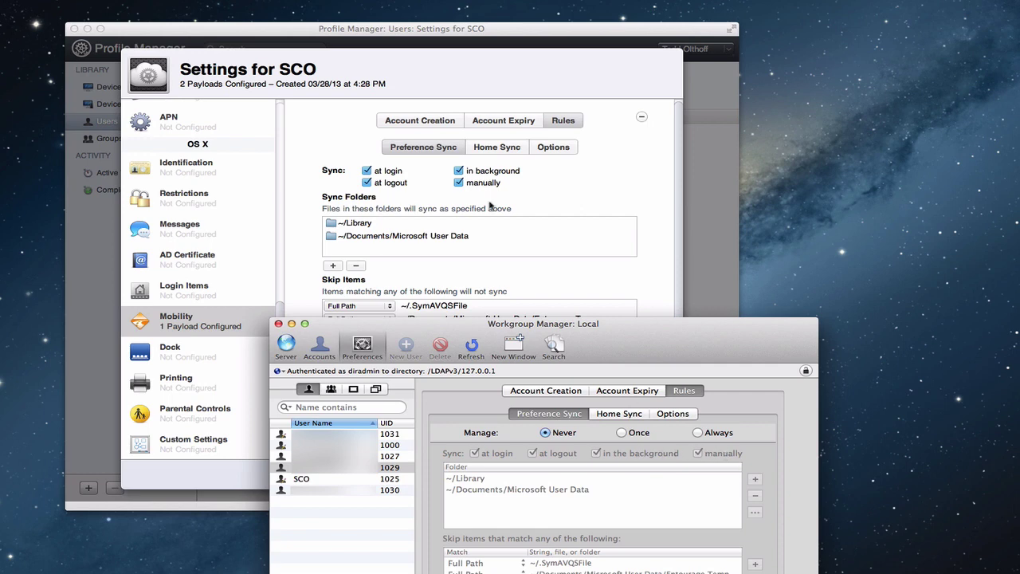
{"action": "left_click", "coordinate": [292, 324]}
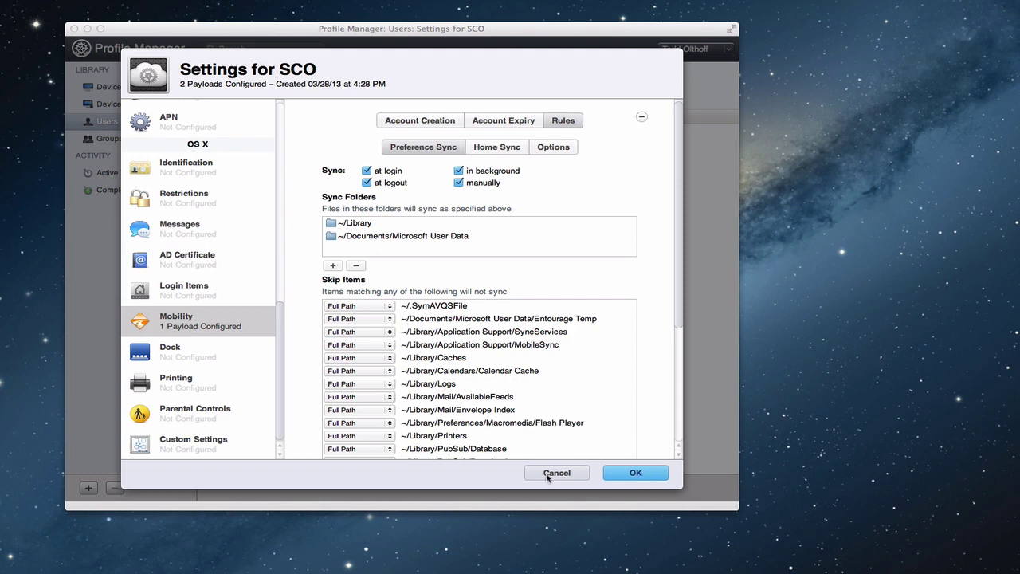
{"action": "left_click", "coordinate": [547, 476]}
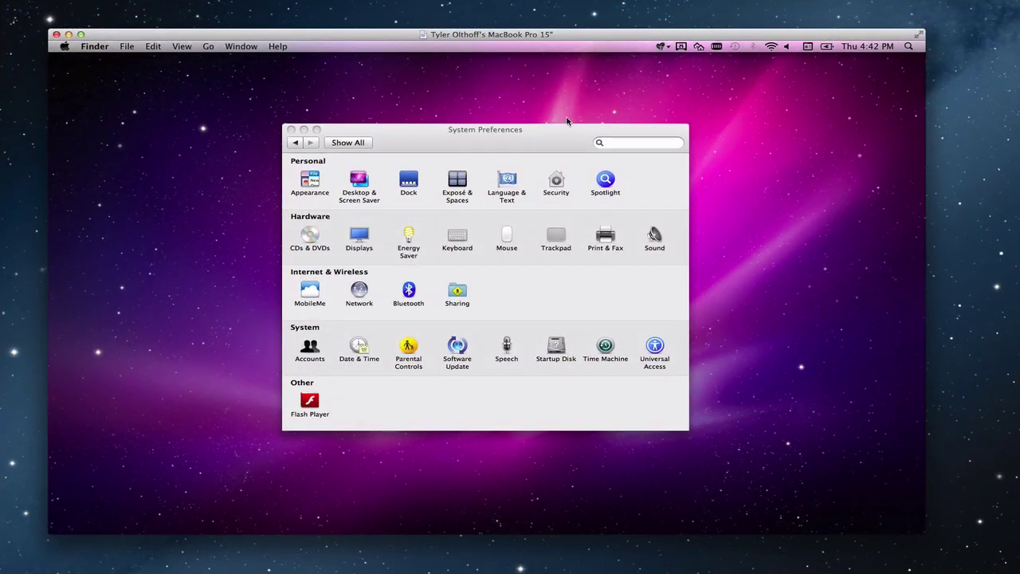
On the client Mac, examine the mobile account's sync settings and available intervals in the Accounts preferences, and cancel without changes.
{"action": "left_click", "coordinate": [526, 136]}
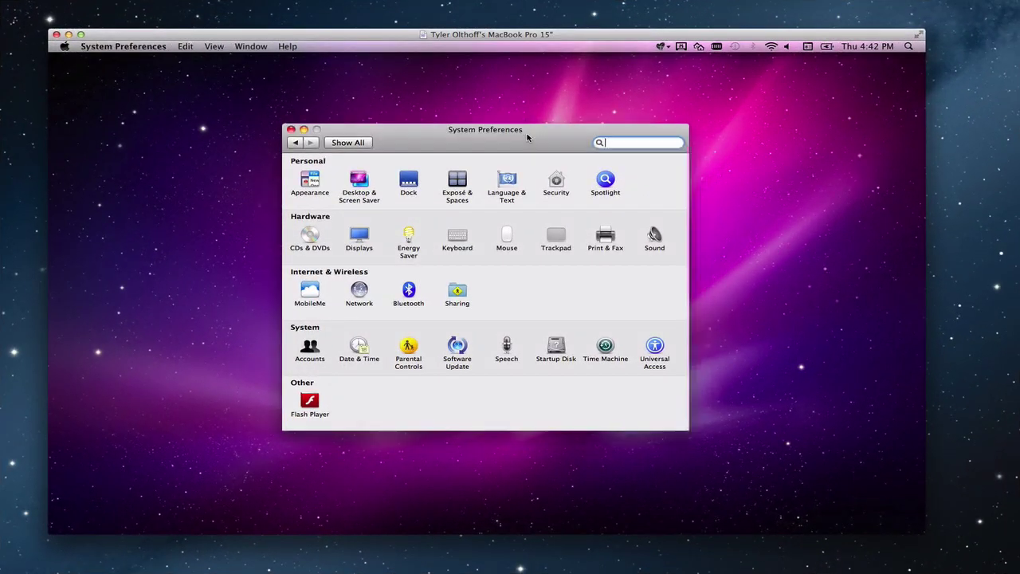
{"action": "left_click", "coordinate": [310, 349]}
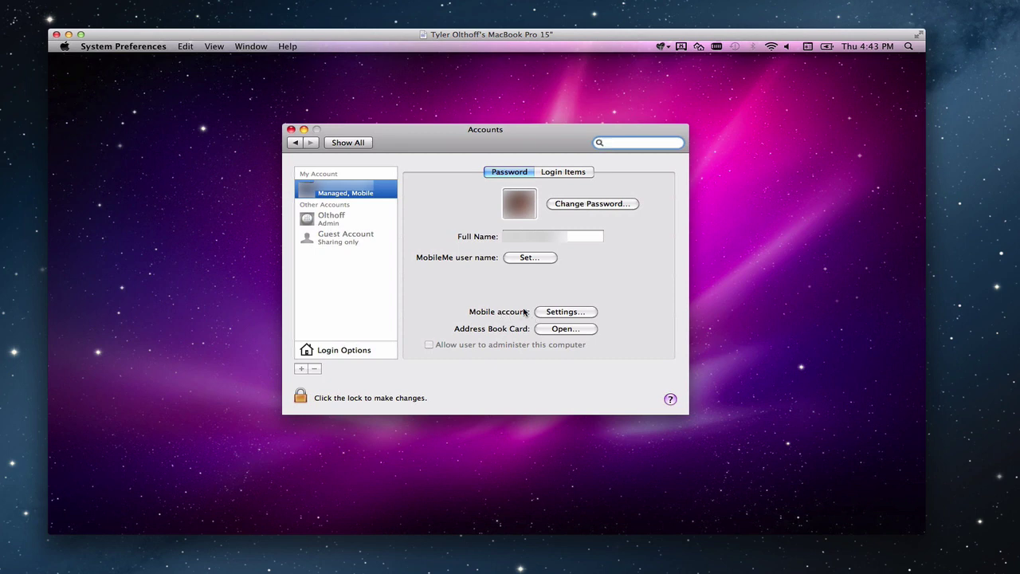
{"action": "left_click", "coordinate": [562, 313]}
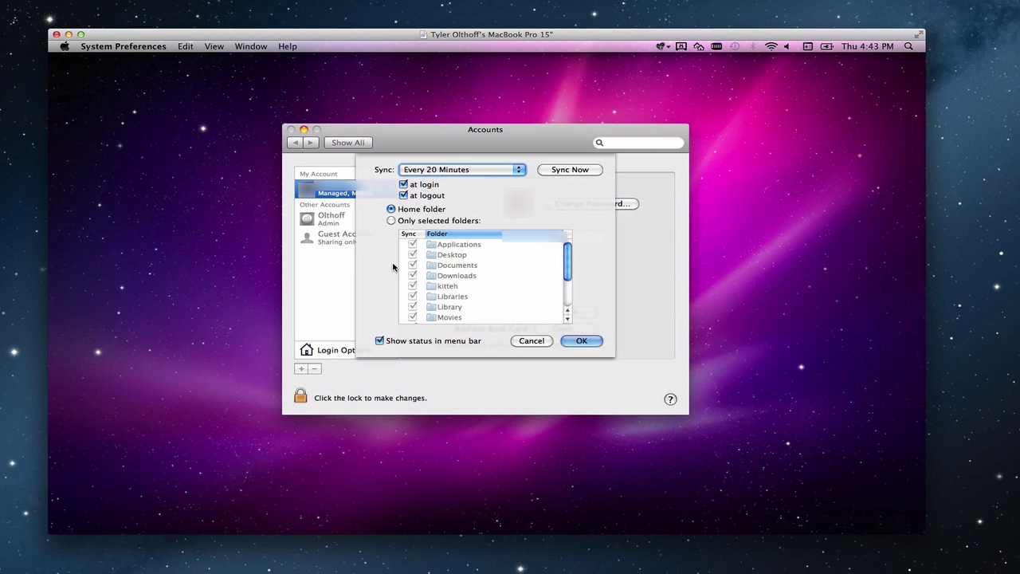
{"action": "left_click", "coordinate": [519, 170]}
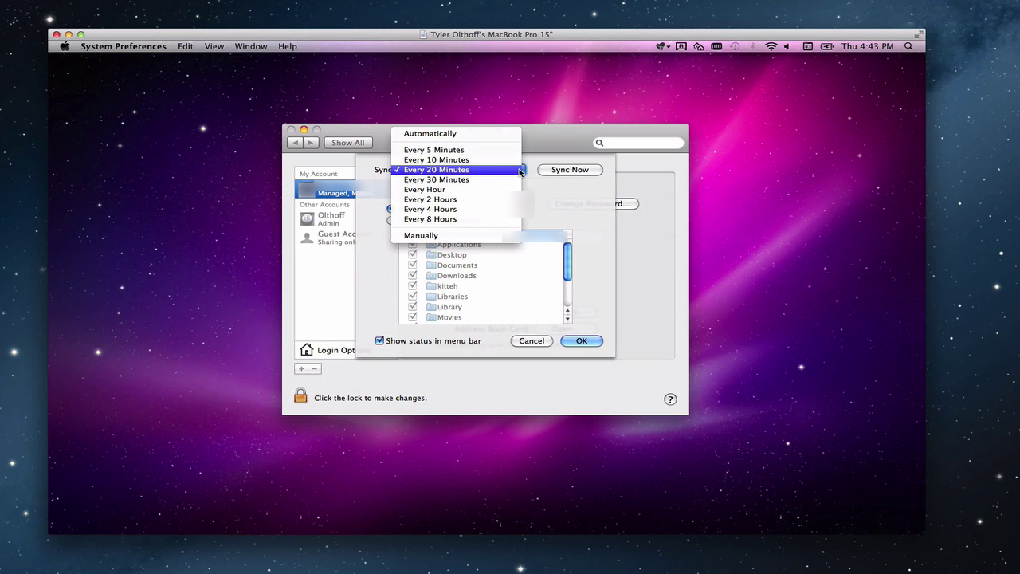
{"action": "left_click", "coordinate": [556, 212]}
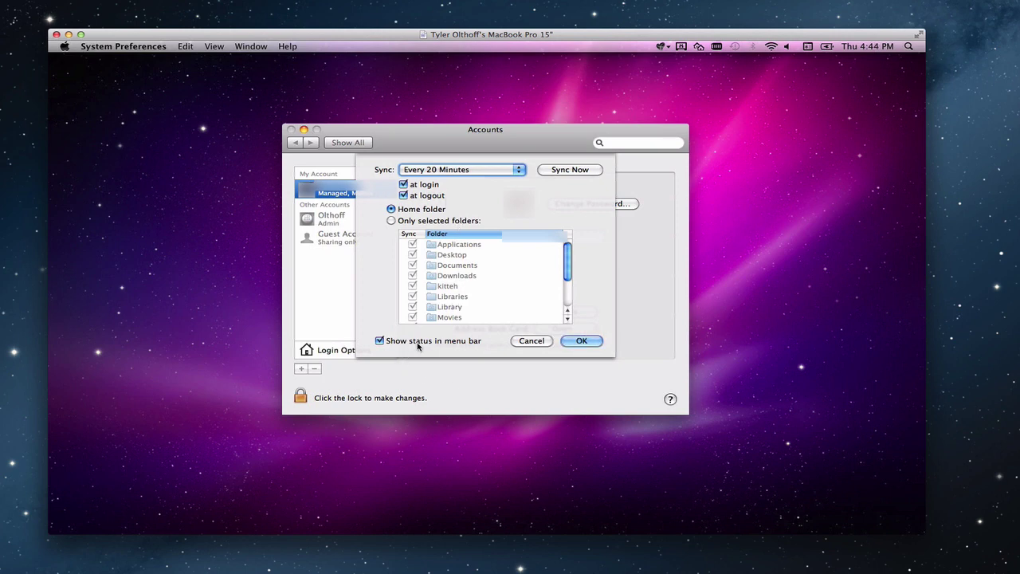
{"action": "left_click", "coordinate": [541, 342]}
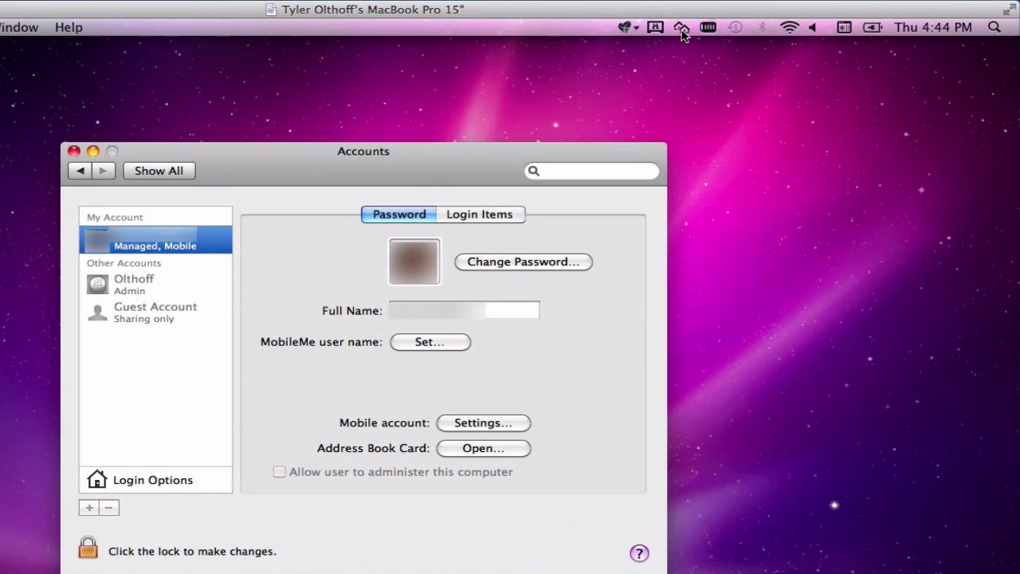
Check the mobile account preferences through the home sync status item, dismiss them, and sync the home folder now.
{"action": "left_click", "coordinate": [684, 32]}
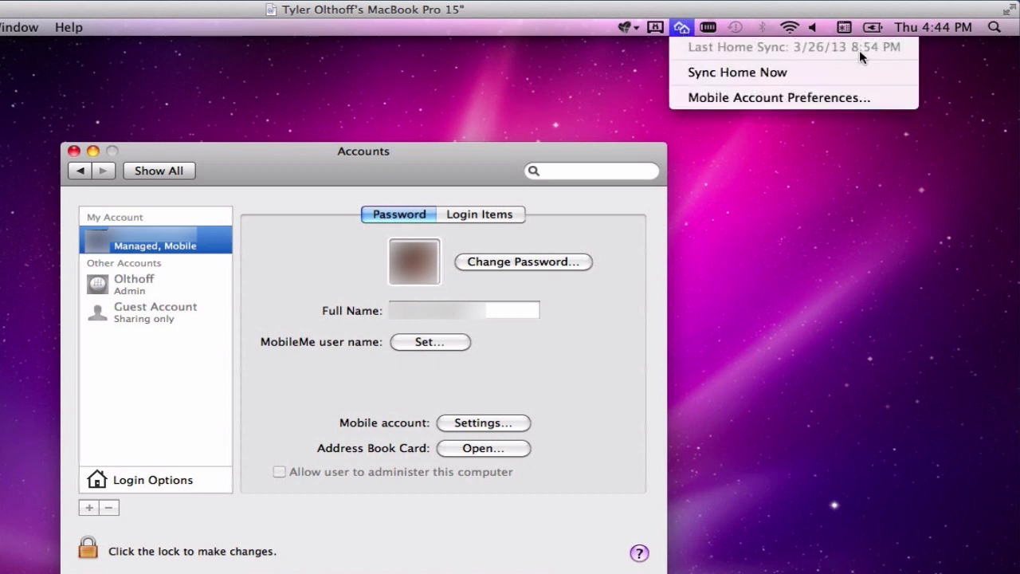
{"action": "left_click", "coordinate": [733, 98]}
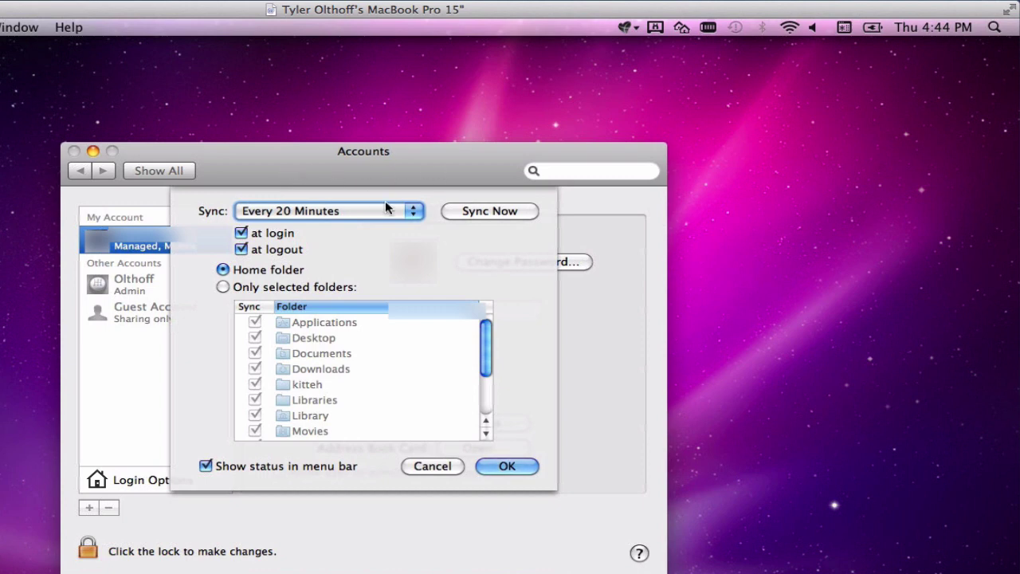
{"action": "left_click", "coordinate": [437, 466]}
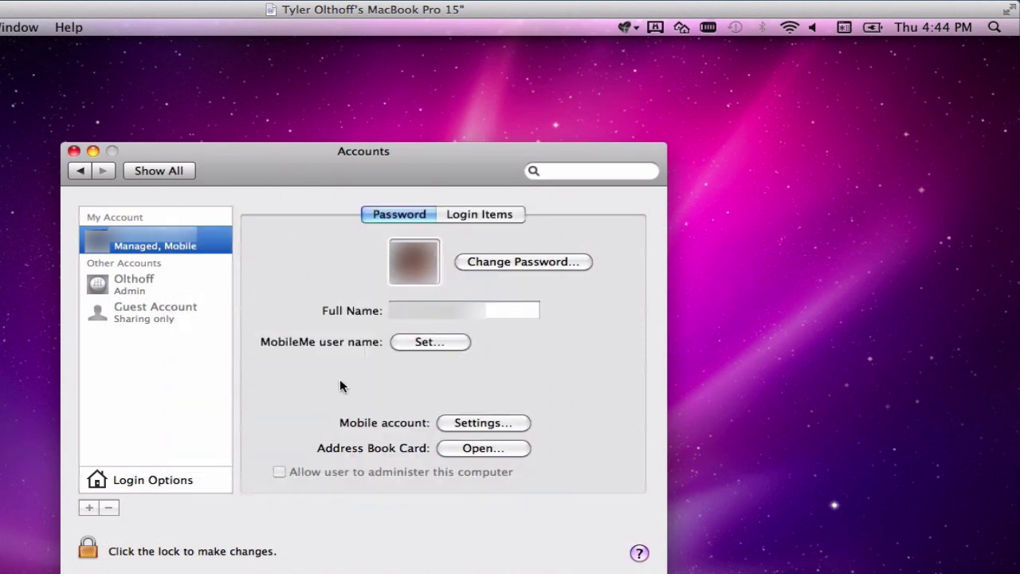
{"action": "left_click", "coordinate": [683, 29]}
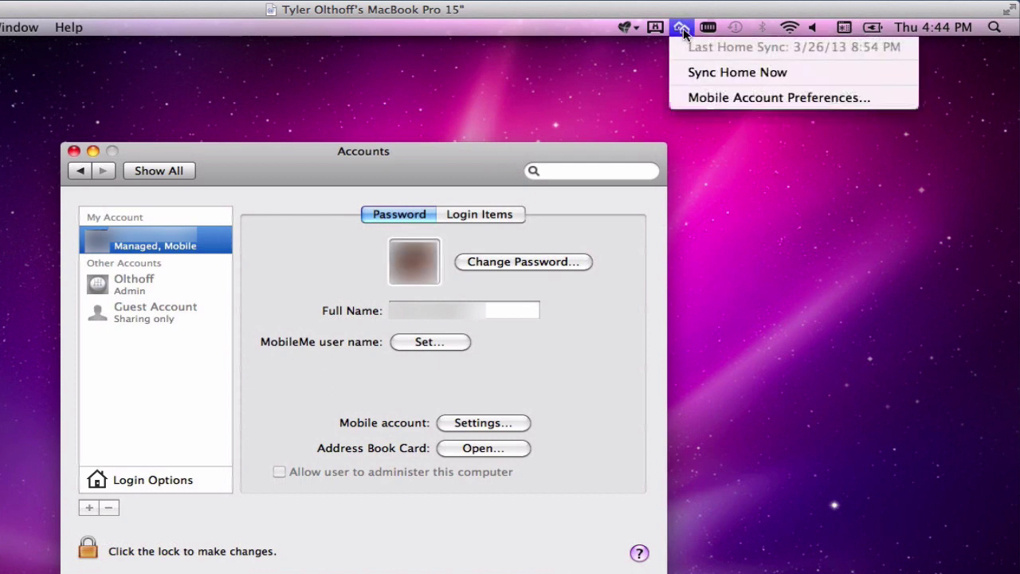
{"action": "left_click", "coordinate": [697, 70]}
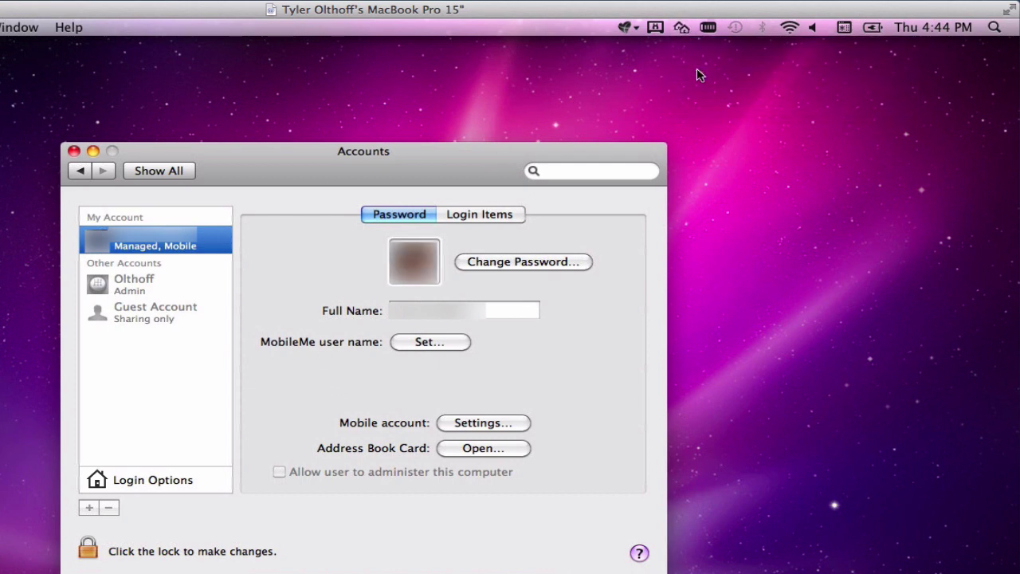